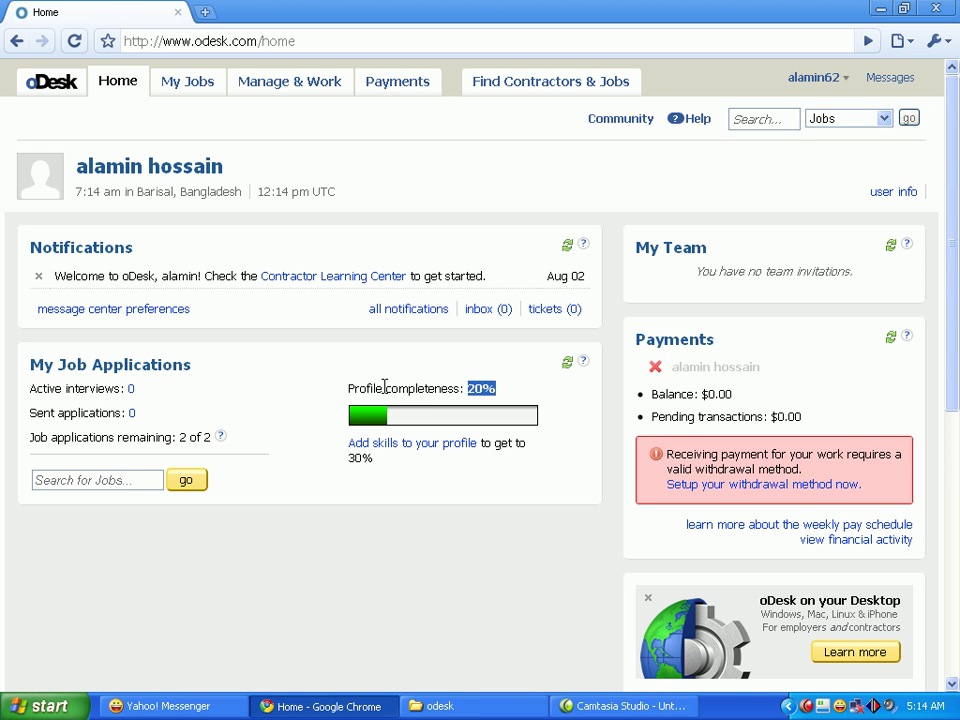
- Open the form for adding skills to the contractor profile from the profile completeness section
{"action": "left_click_drag", "start_coordinate": [360, 388], "coordinate": [448, 388]}
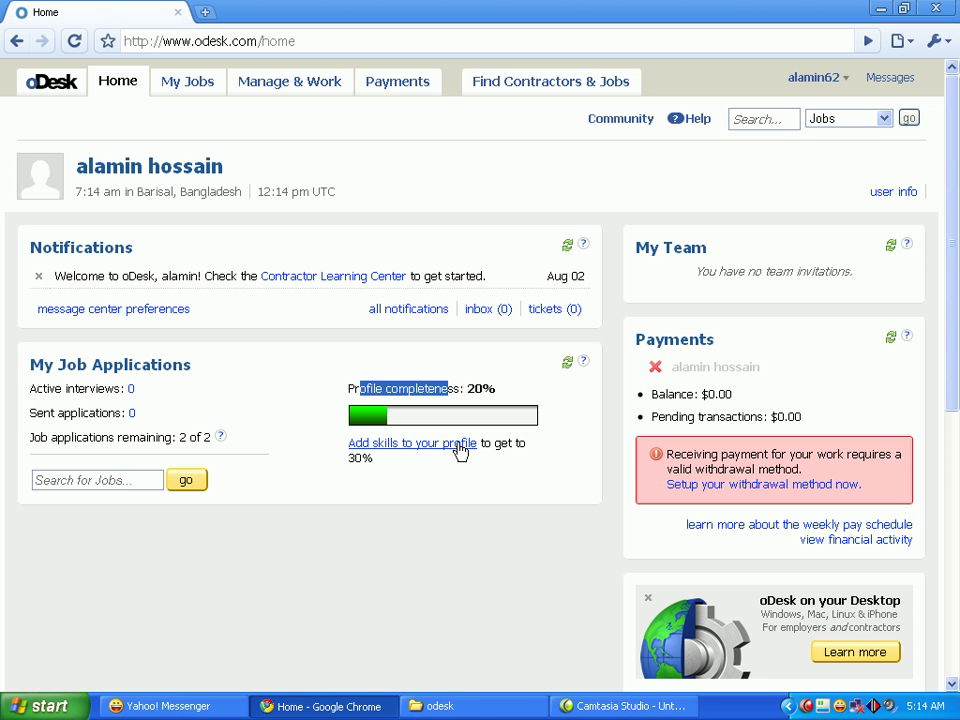
{"action": "left_click", "coordinate": [414, 446]}
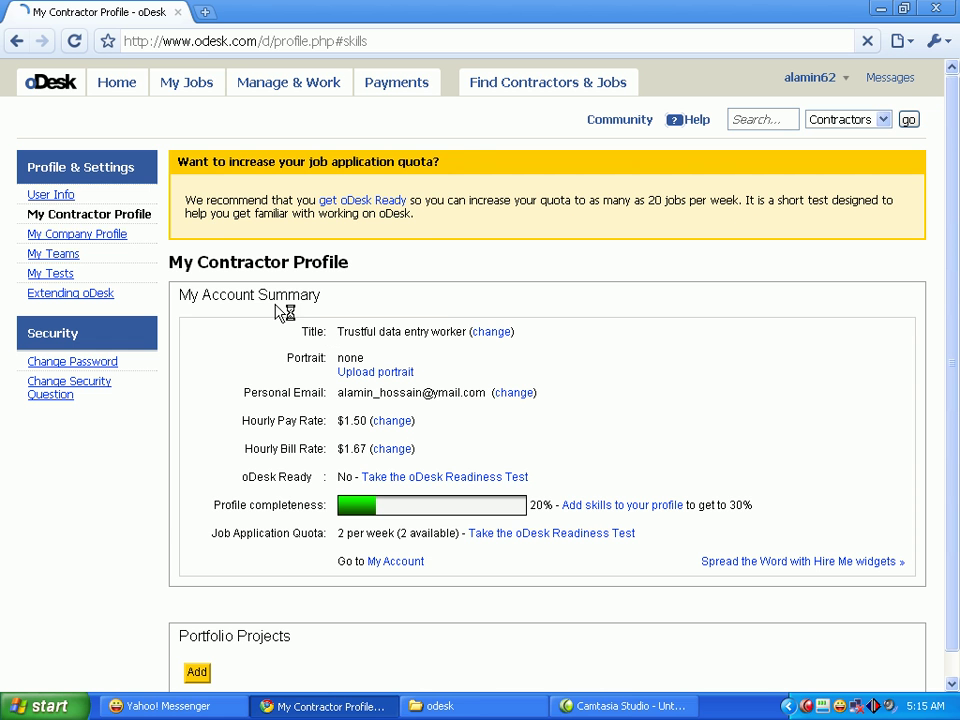
{"action": "scroll", "coordinate": [289, 281], "scroll_direction": "down", "scroll_amount": 2}
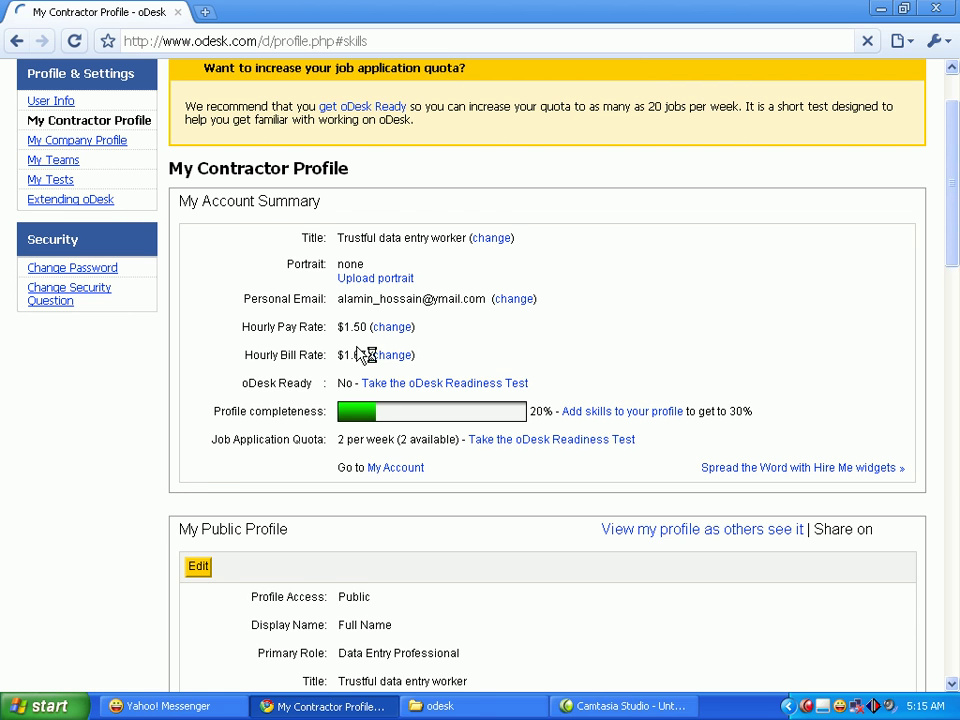
{"action": "scroll", "coordinate": [355, 362], "scroll_direction": "down", "scroll_amount": 2}
{"action": "scroll", "coordinate": [347, 356], "scroll_direction": "down", "scroll_amount": 1}
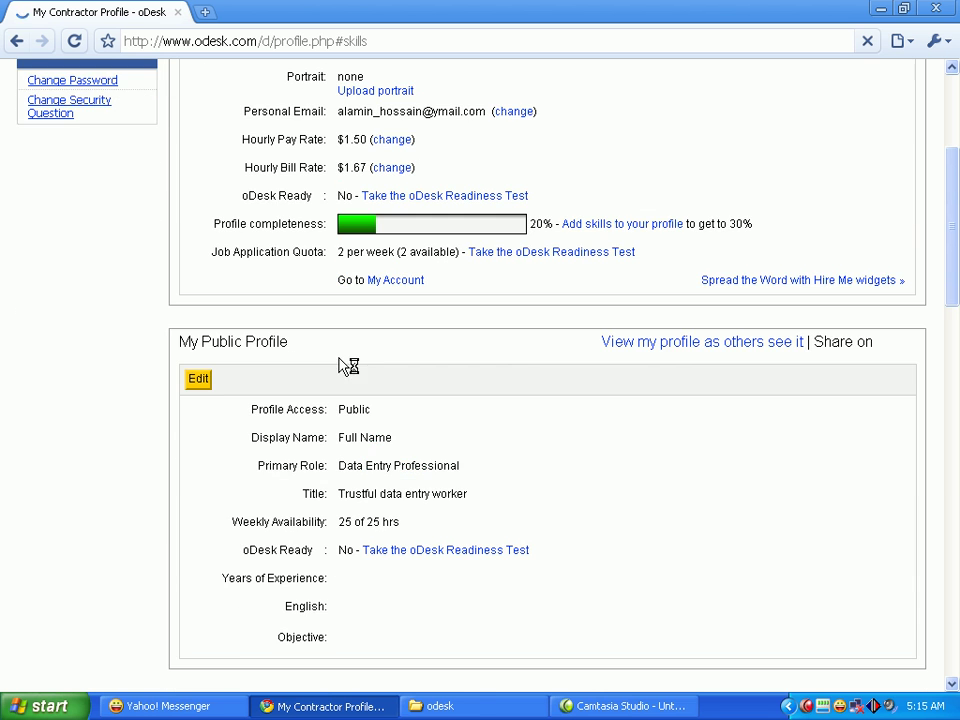
{"action": "scroll", "coordinate": [340, 358], "scroll_direction": "down", "scroll_amount": 2}
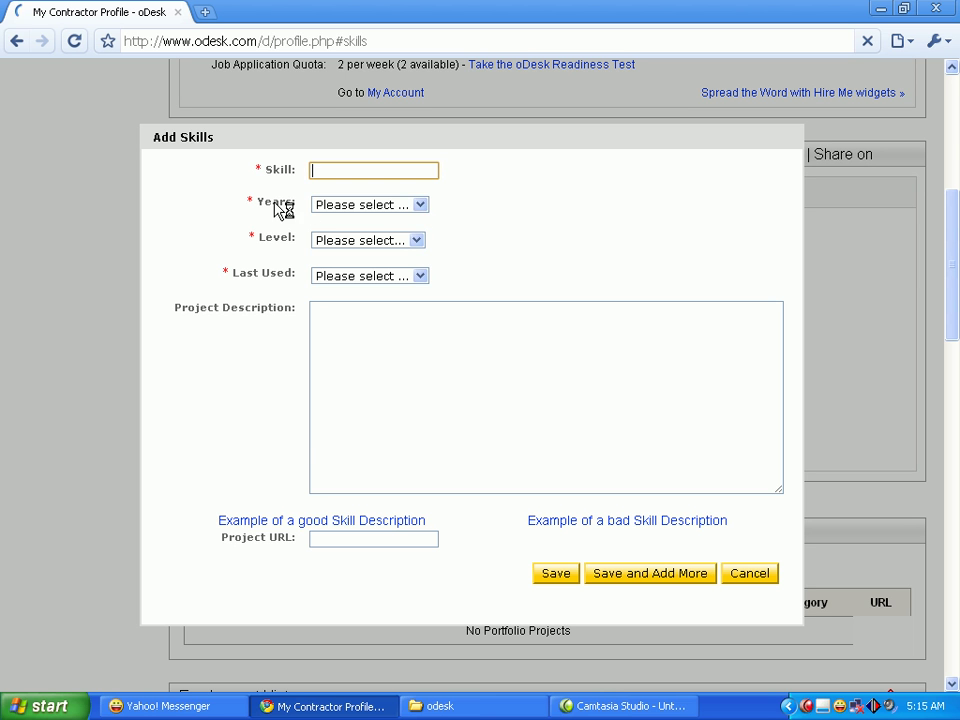
- Examine the choices offered for years, level and last used in the Add Skills form, and the project description field
{"action": "left_click", "coordinate": [422, 205]}
{"action": "left_click", "coordinate": [285, 229]}
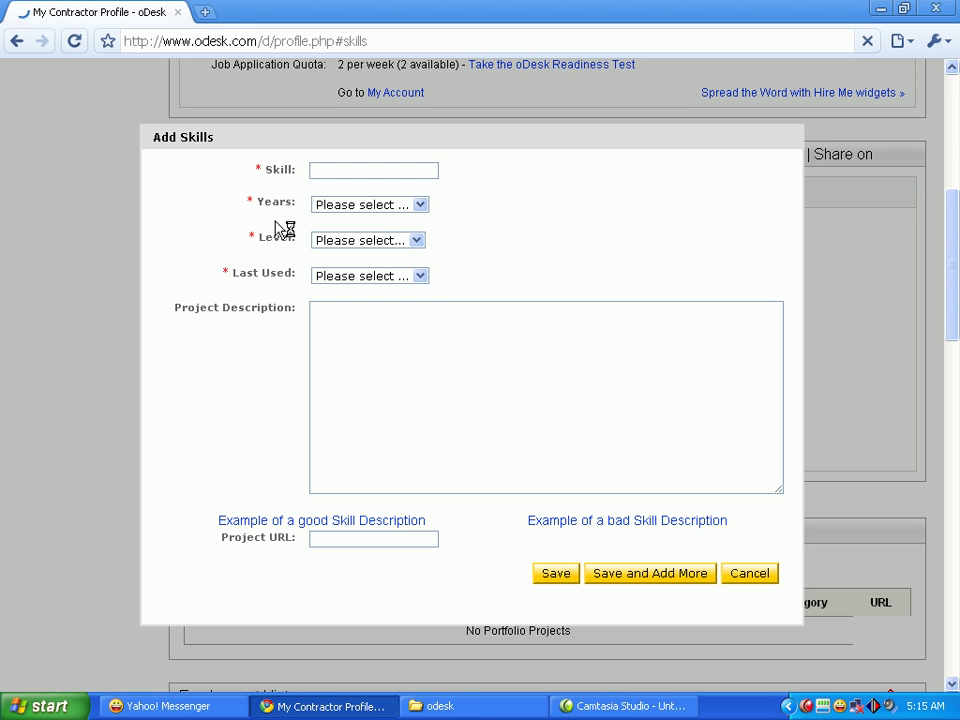
{"action": "left_click", "coordinate": [418, 242]}
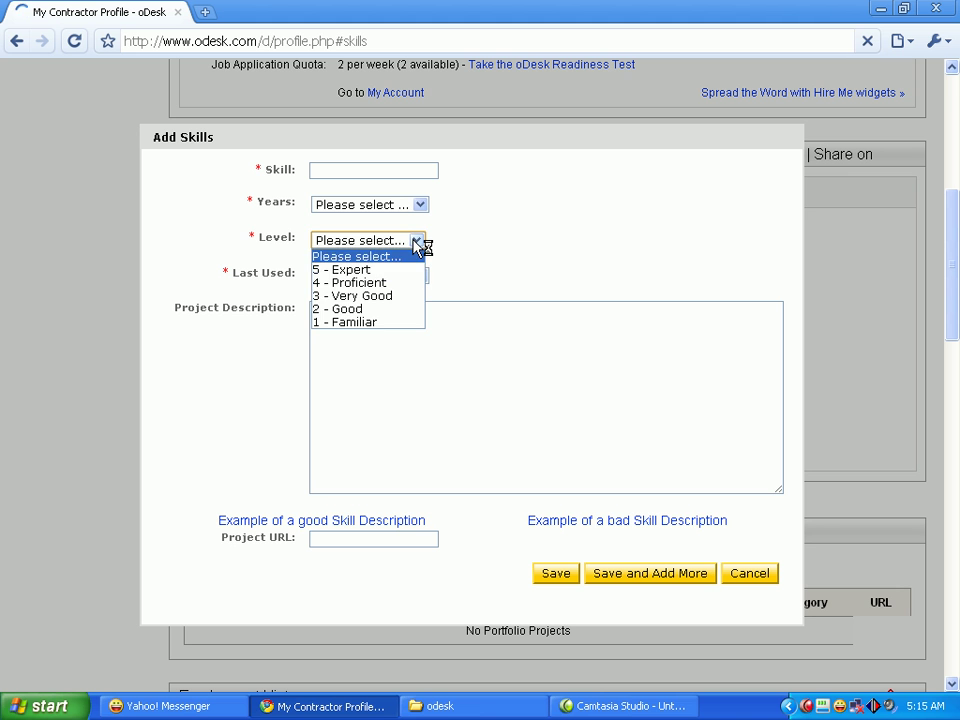
{"action": "left_click", "coordinate": [523, 256]}
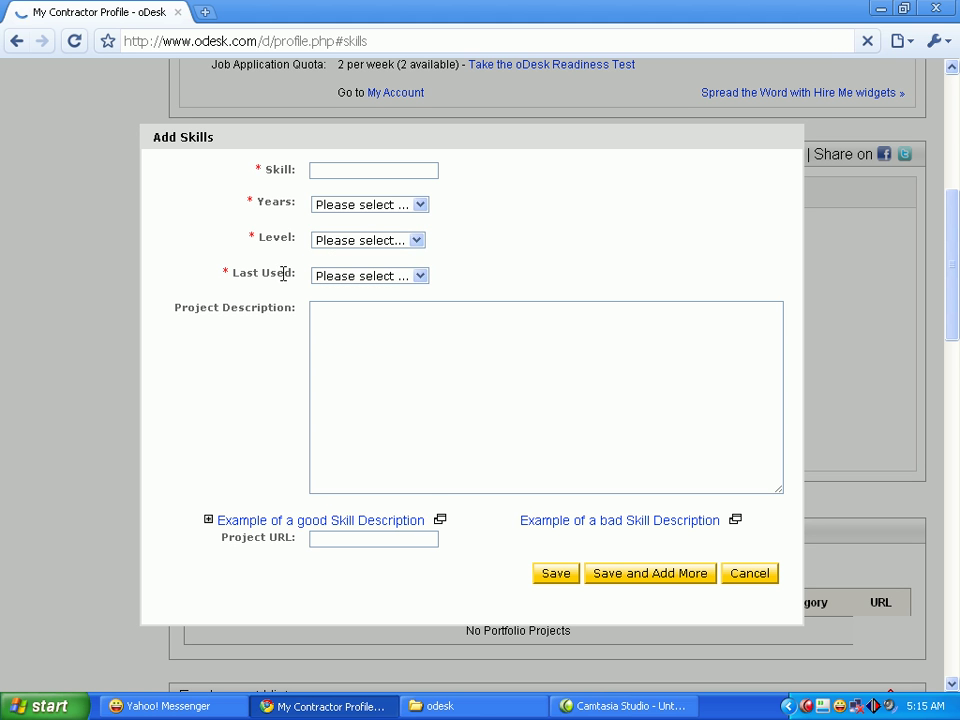
{"action": "left_click", "coordinate": [421, 277]}
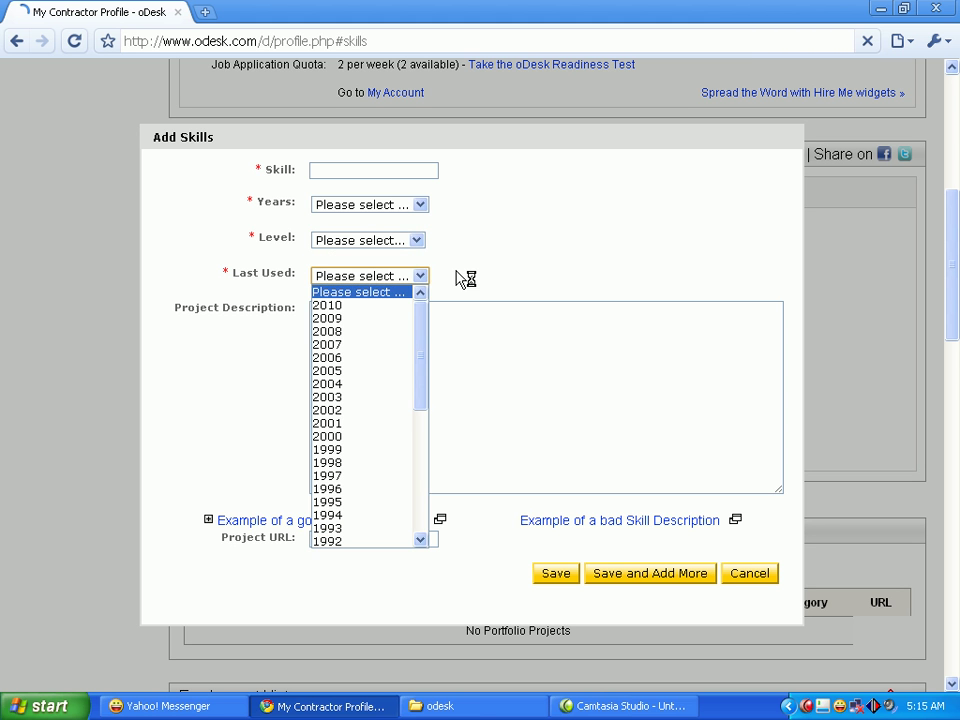
{"action": "left_click", "coordinate": [465, 279]}
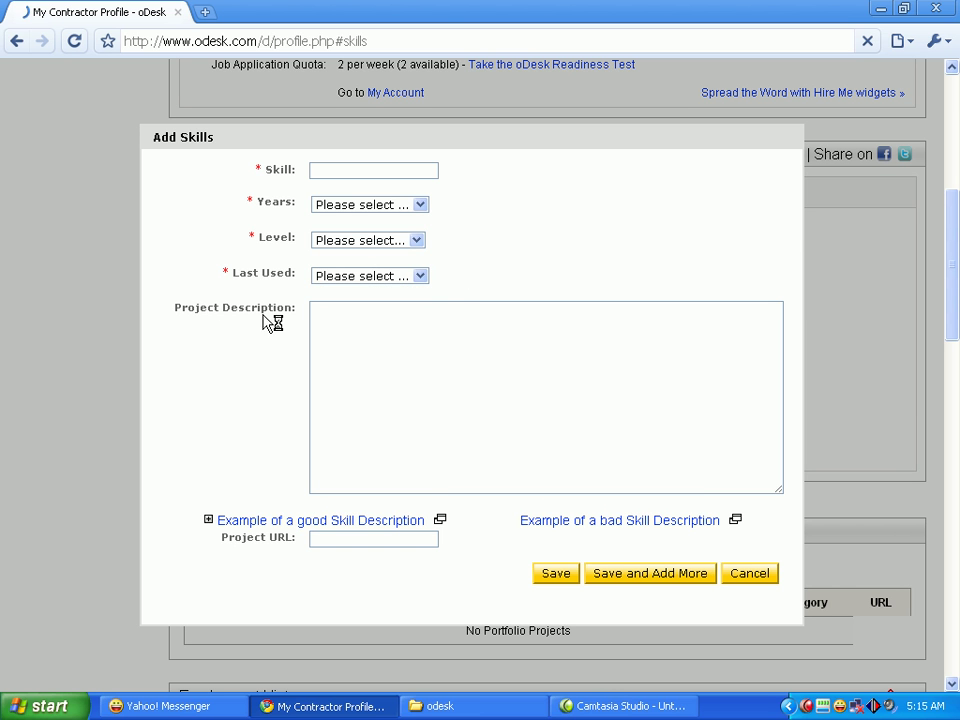
{"action": "left_click", "coordinate": [345, 311]}
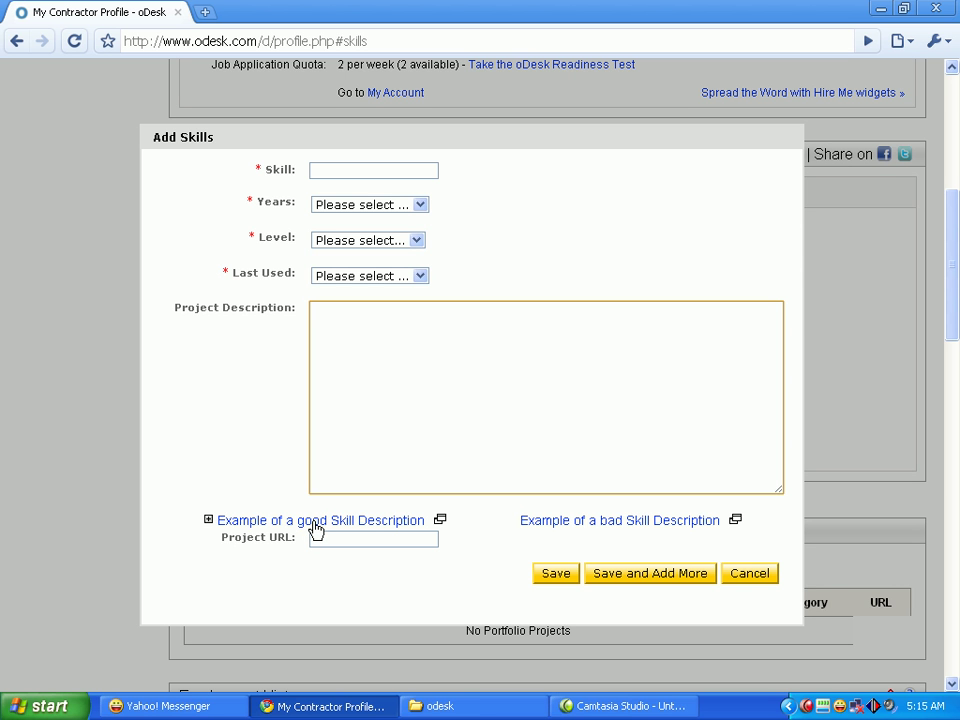
- Open the example of a good skill description in a separate tab, look through the page and close it
{"action": "left_click", "coordinate": [260, 527]}
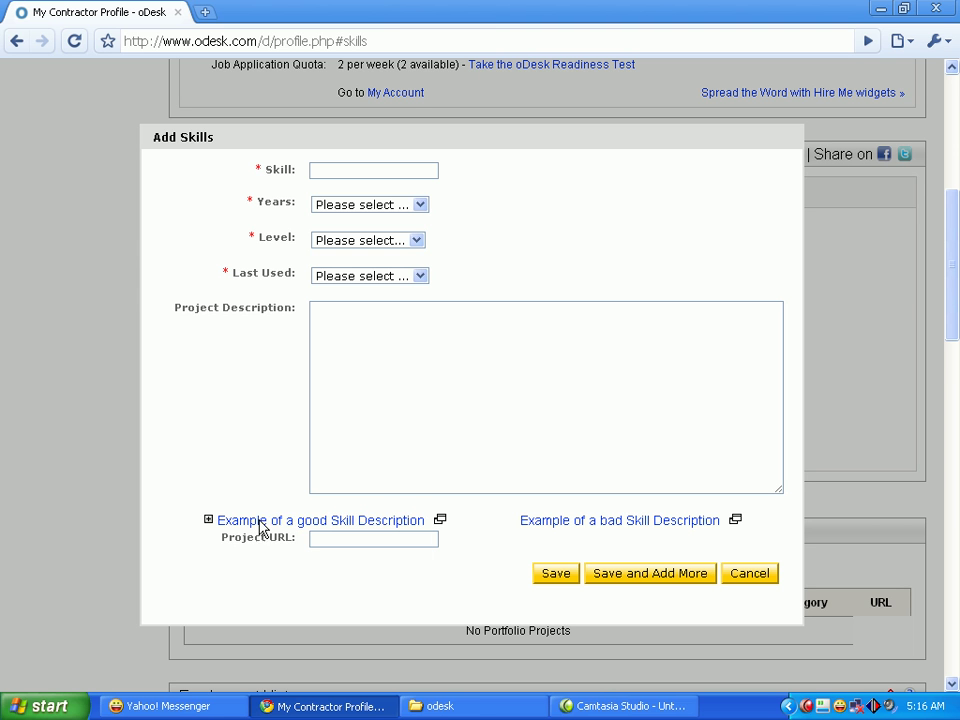
{"action": "right_click", "coordinate": [260, 527]}
{"action": "left_click", "coordinate": [280, 530]}
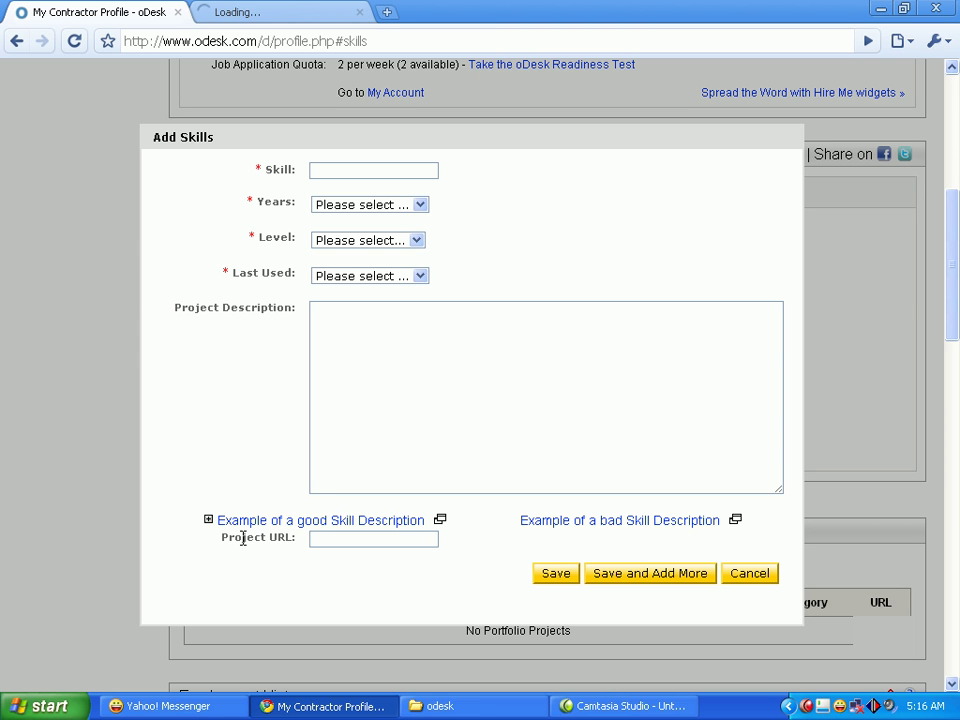
{"action": "left_click_drag", "start_coordinate": [243, 539], "coordinate": [297, 538]}
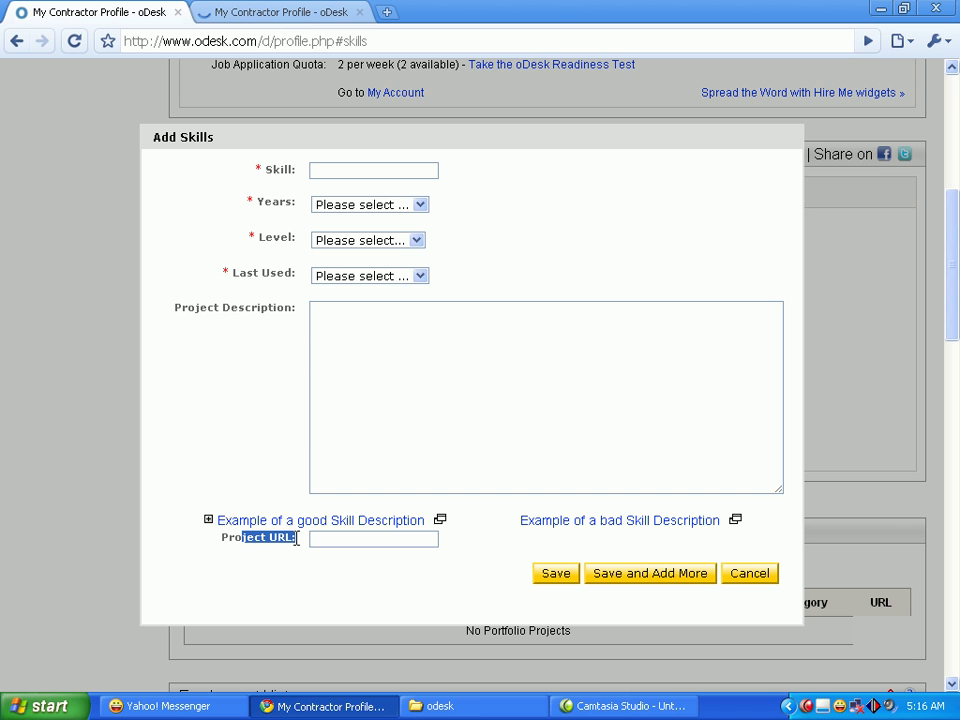
{"action": "left_click", "coordinate": [281, 553]}
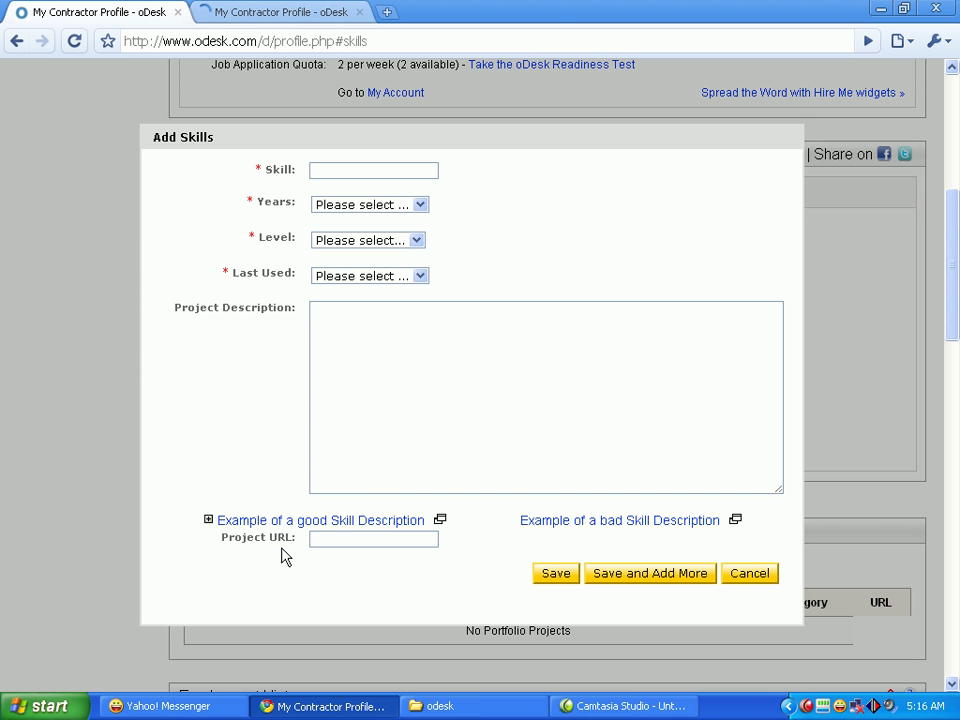
{"action": "left_click", "coordinate": [272, 14]}
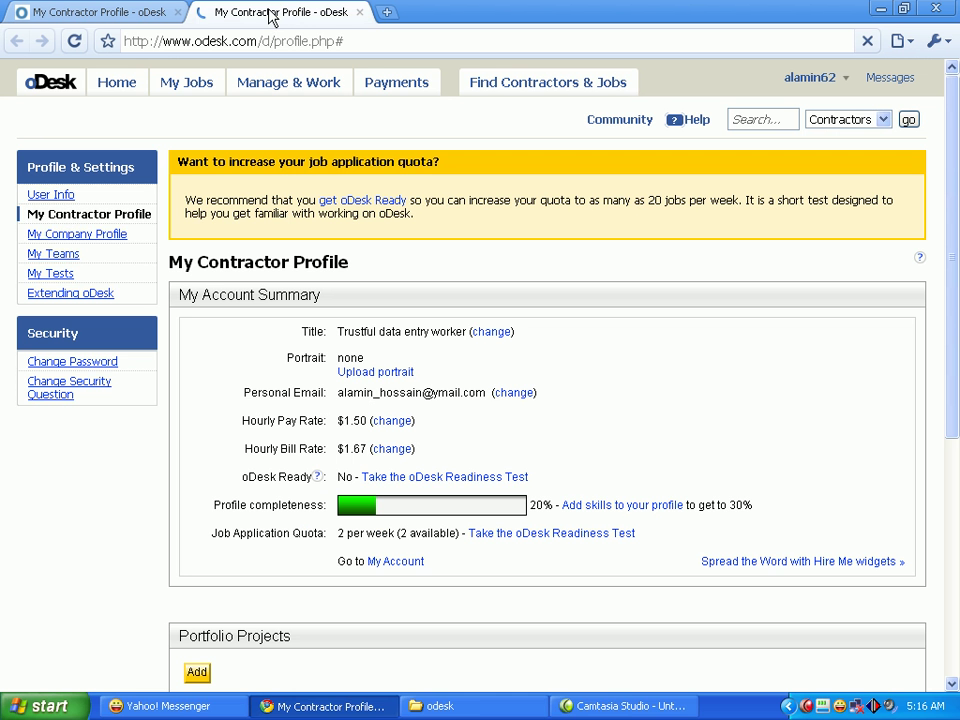
{"action": "scroll", "coordinate": [311, 409], "scroll_direction": "down", "scroll_amount": 4}
{"action": "scroll", "coordinate": [315, 418], "scroll_direction": "up", "scroll_amount": 1}
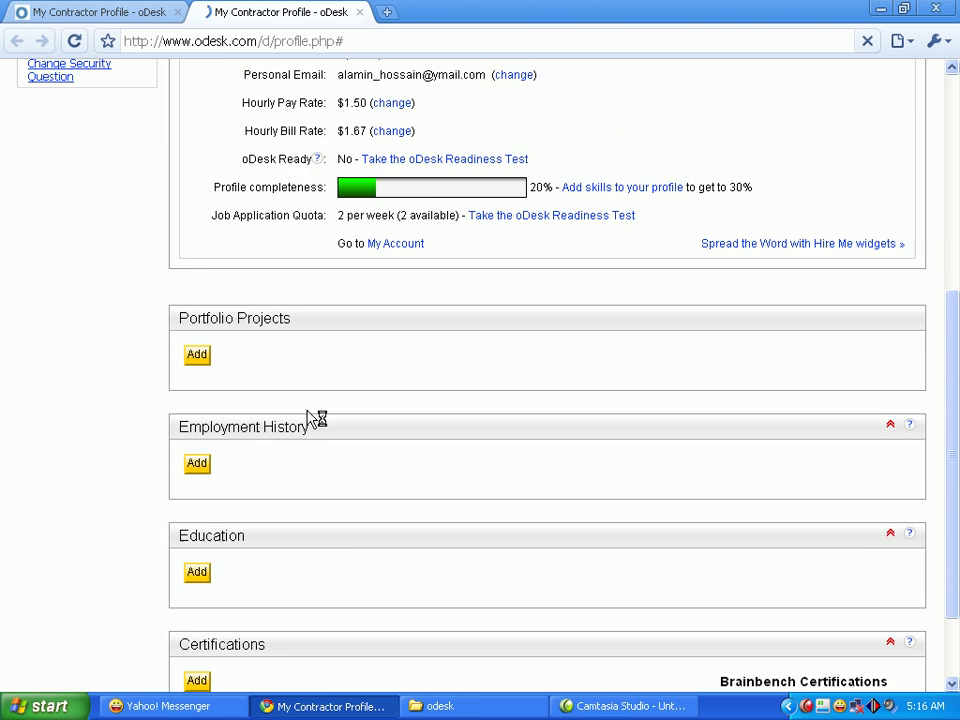
{"action": "scroll", "coordinate": [306, 407], "scroll_direction": "up", "scroll_amount": 5}
{"action": "left_click", "coordinate": [359, 12]}
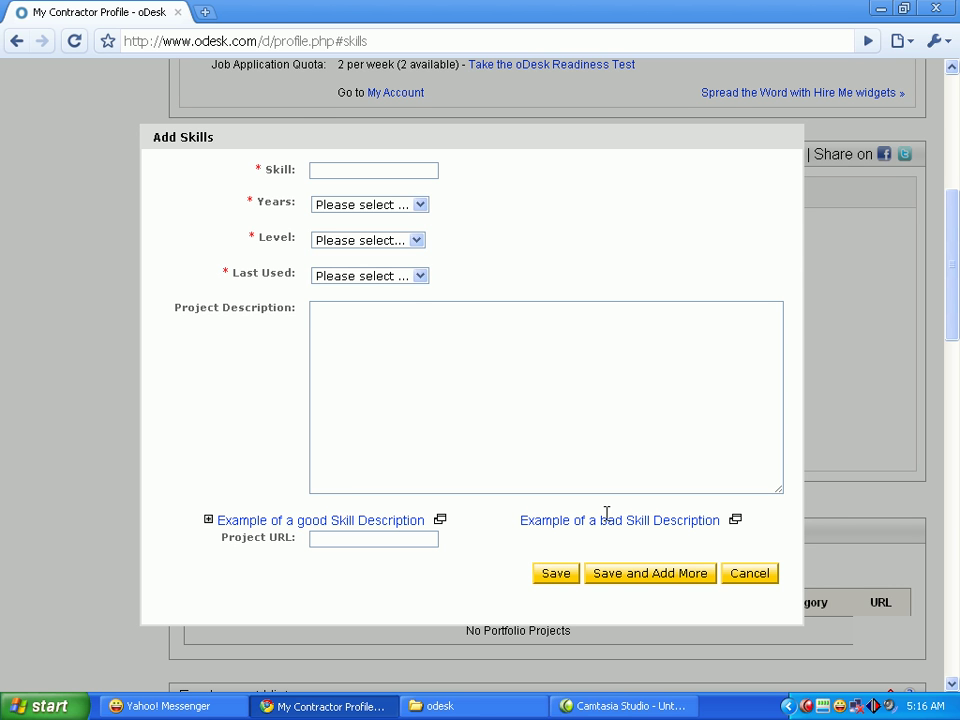
- Enter "Data Entry" as the skill name
{"action": "left_click", "coordinate": [315, 168]}
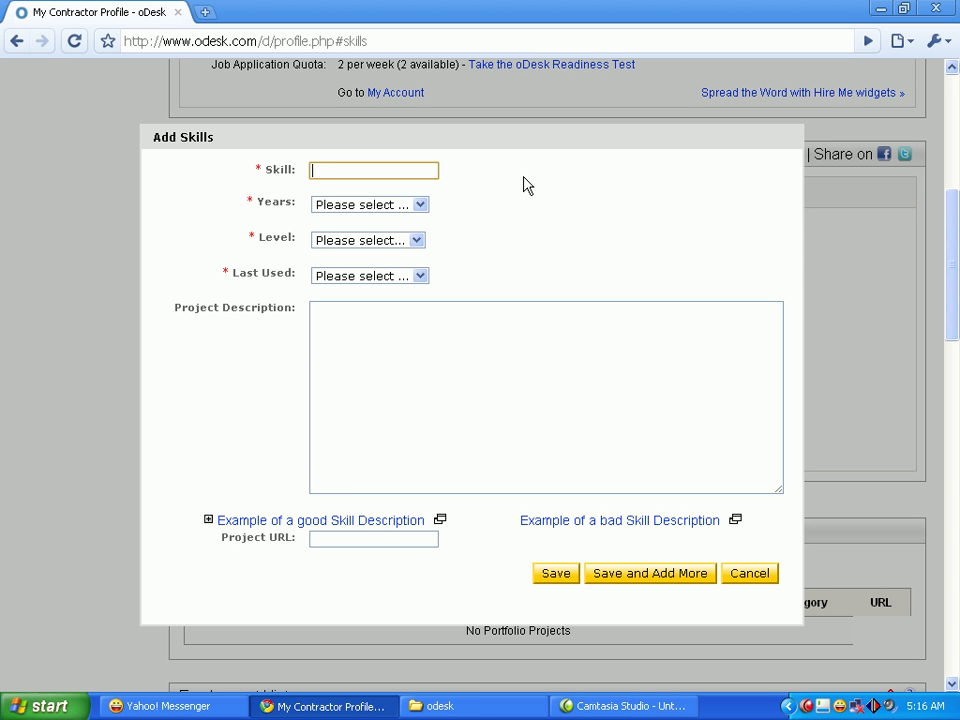
{"action": "type", "text": "d"}
{"action": "key", "text": "BackSpace"}
{"action": "key", "text": "BackSpace"}
{"action": "type", "text": "Da"}
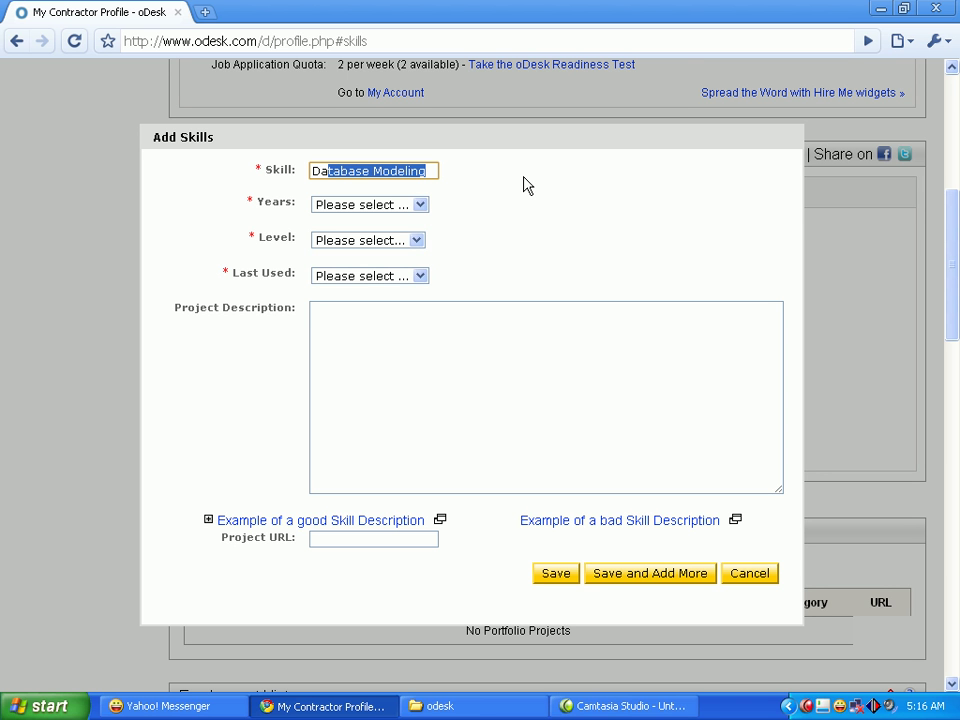
{"action": "type", "text": "ta Entry"}
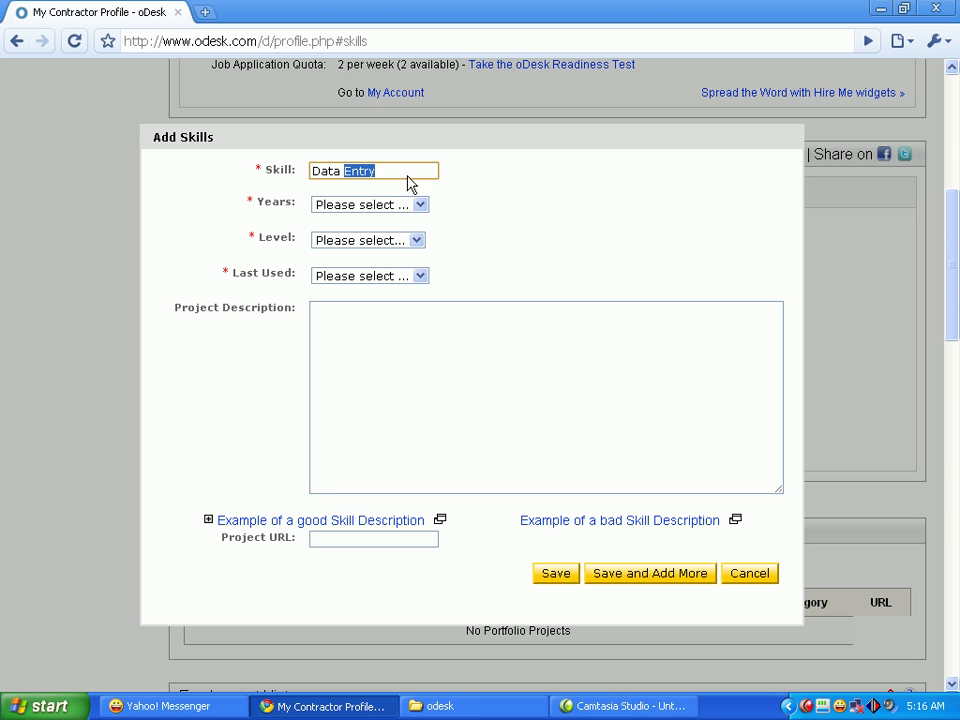
{"action": "left_click", "coordinate": [475, 182]}
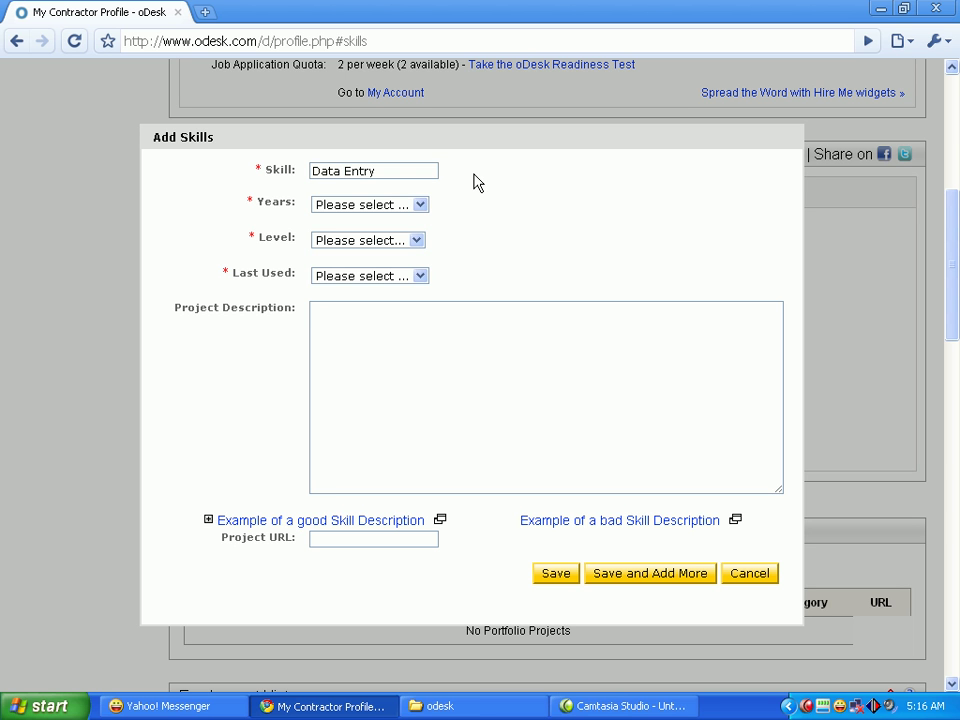
- Set the skill's years to 2, its level to 5 - Expert and its last used year to 2010
{"action": "left_click", "coordinate": [420, 205]}
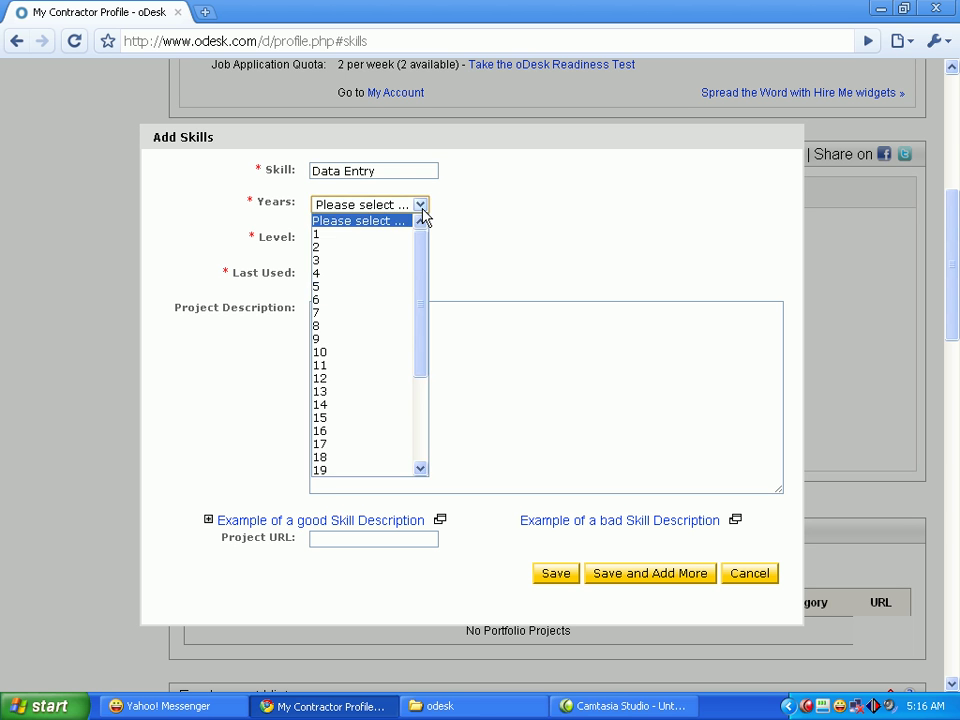
{"action": "left_click", "coordinate": [389, 252]}
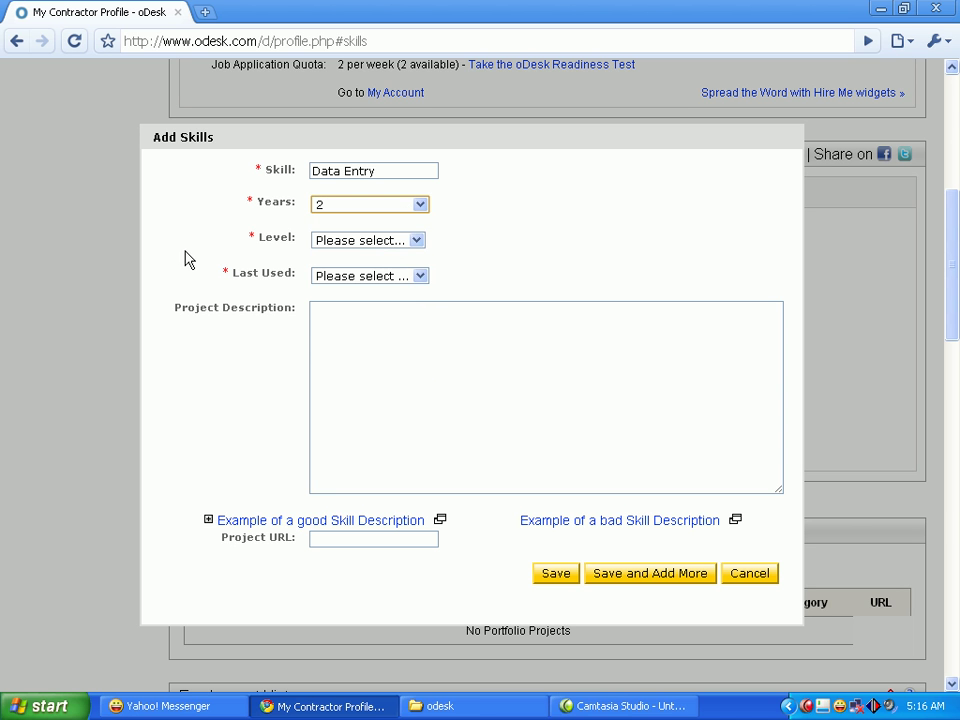
{"action": "left_click", "coordinate": [418, 244]}
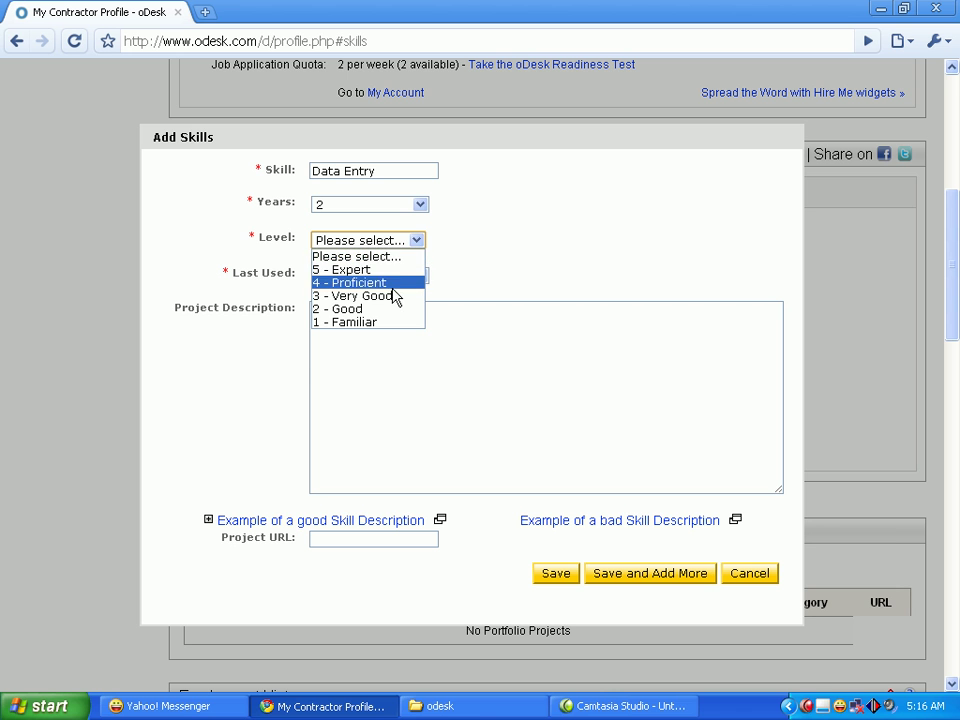
{"action": "left_click", "coordinate": [389, 270]}
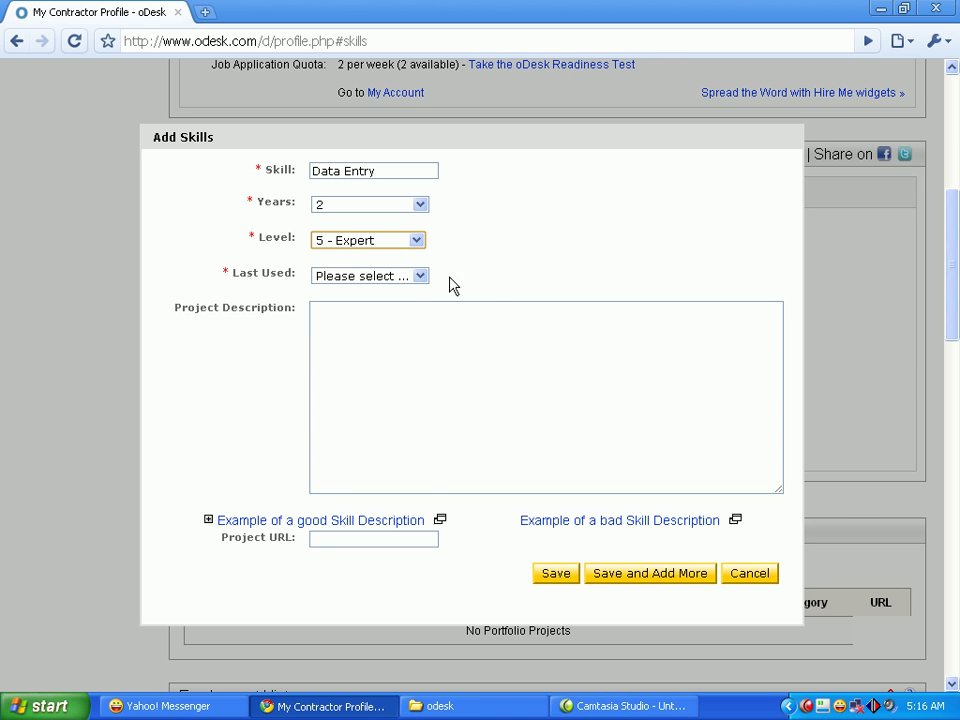
{"action": "left_click", "coordinate": [420, 277]}
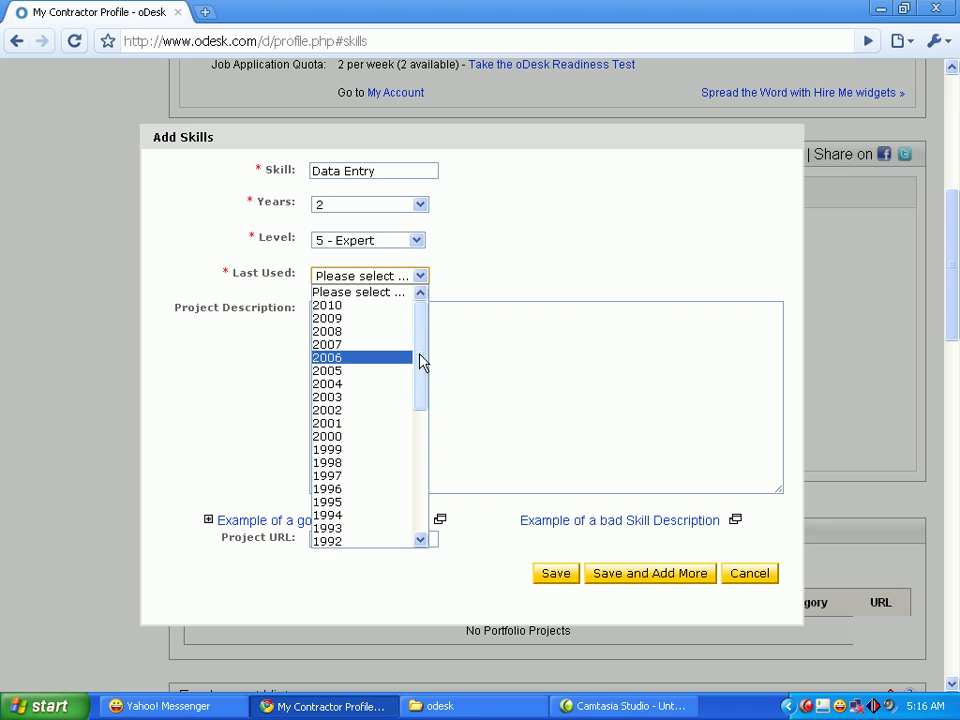
{"action": "left_click", "coordinate": [380, 306]}
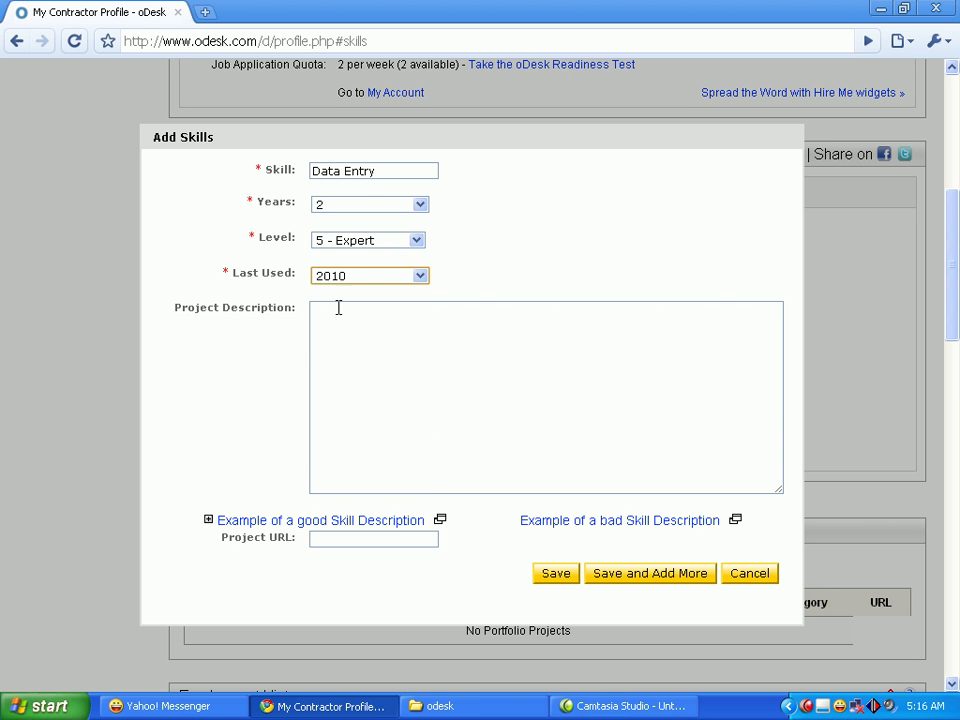
- Write the project description "Finished data entry last month on a local claint."
{"action": "left_click", "coordinate": [424, 315]}
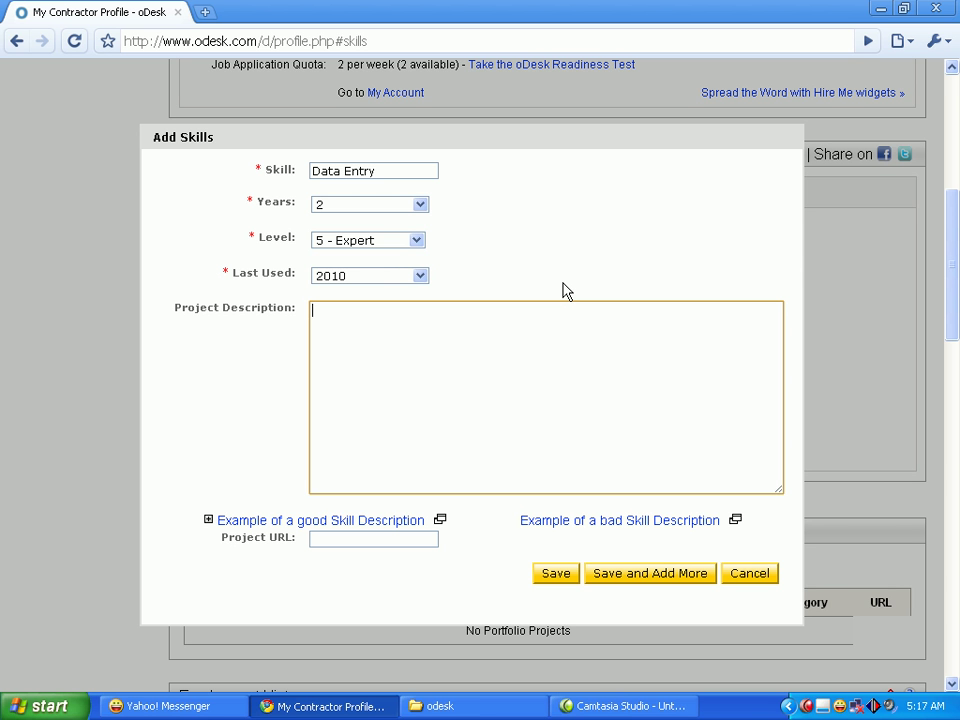
{"action": "type", "text": "Finis"}
{"action": "type", "text": "hed data en"}
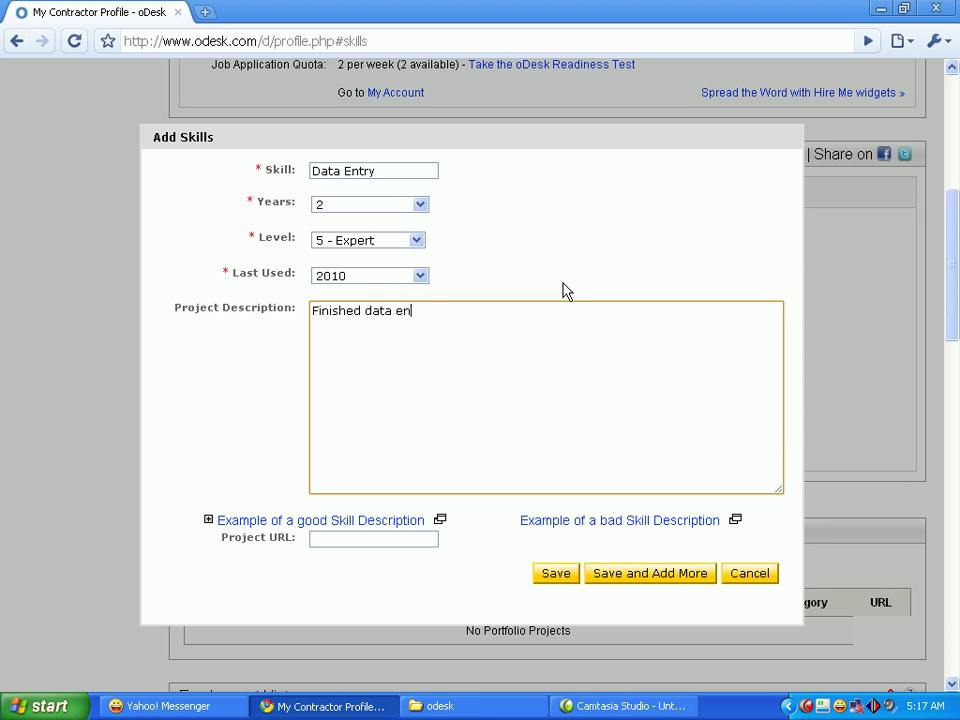
{"action": "type", "text": "try last month on a l"}
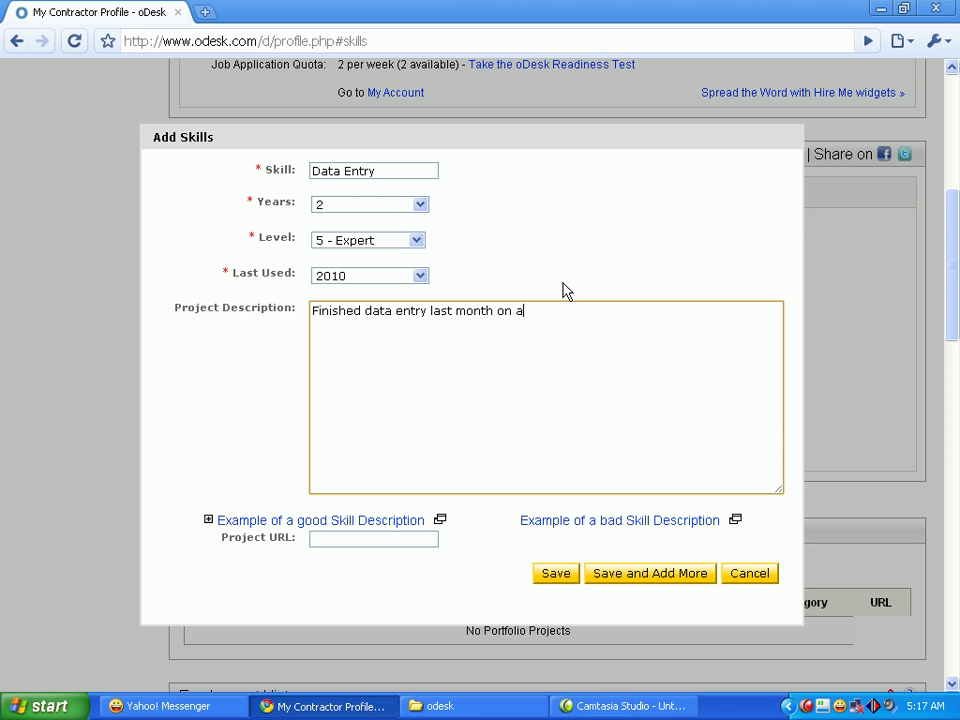
{"action": "type", "text": "ocal "}
{"action": "type", "text": "b"}
{"action": "type", "text": "yer"}
{"action": "key", "text": "BackSpace"}
{"action": "key", "text": "BackSpace"}
{"action": "key", "text": "BackSpace"}
{"action": "key", "text": "BackSpace"}
{"action": "type", "text": "claint."}
- Check the spelling suggestions for "claint" in the project description and replace the word with "friends"
{"action": "left_click", "coordinate": [577, 314]}
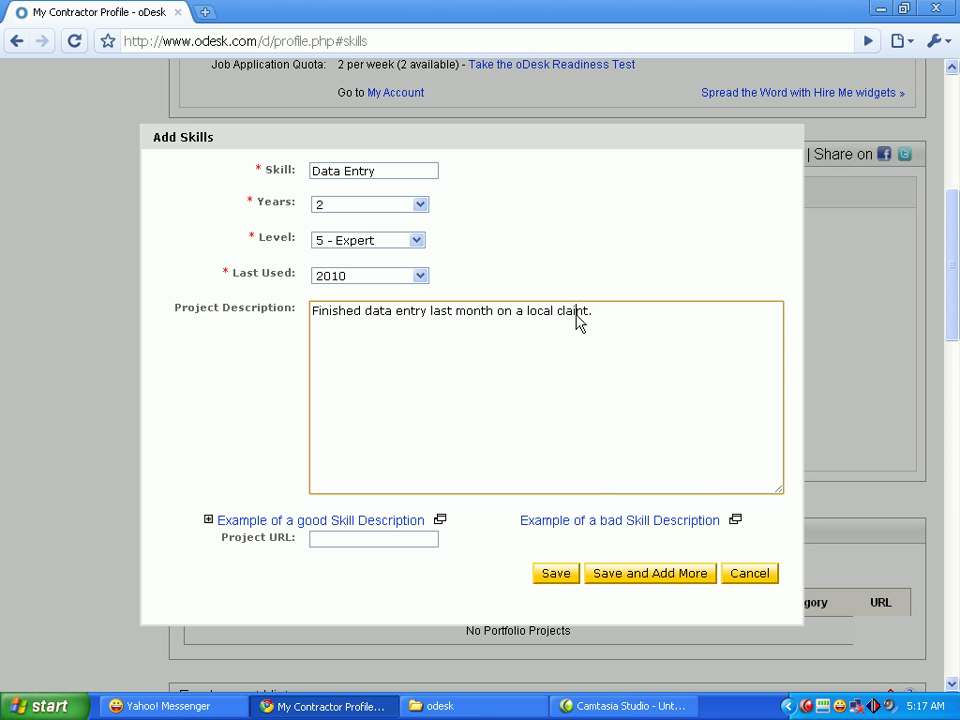
{"action": "right_click", "coordinate": [577, 316]}
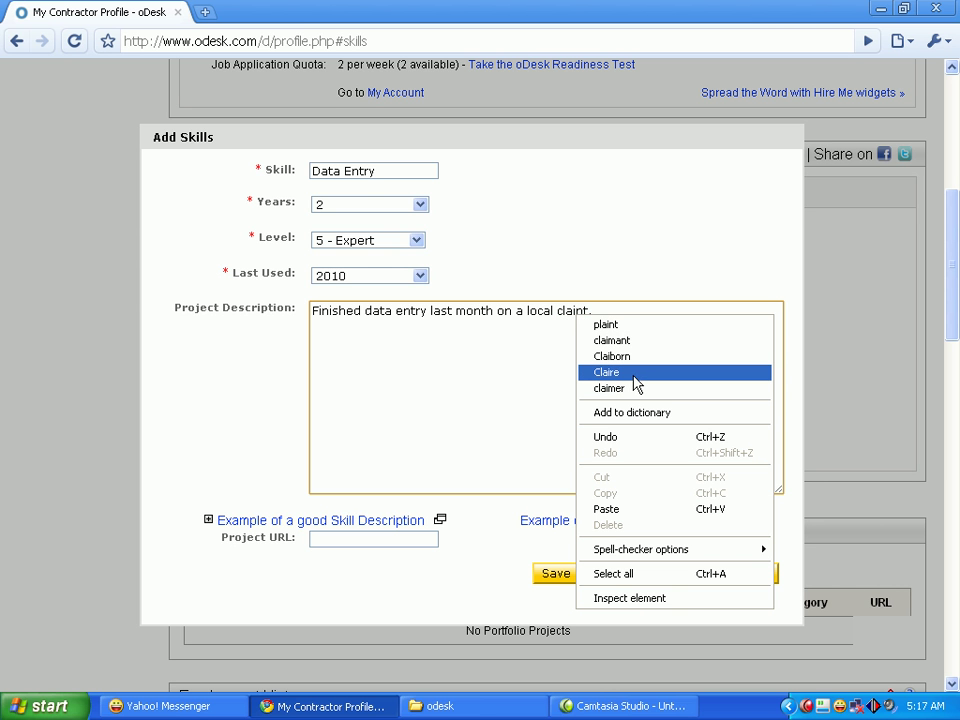
{"action": "left_click", "coordinate": [532, 335]}
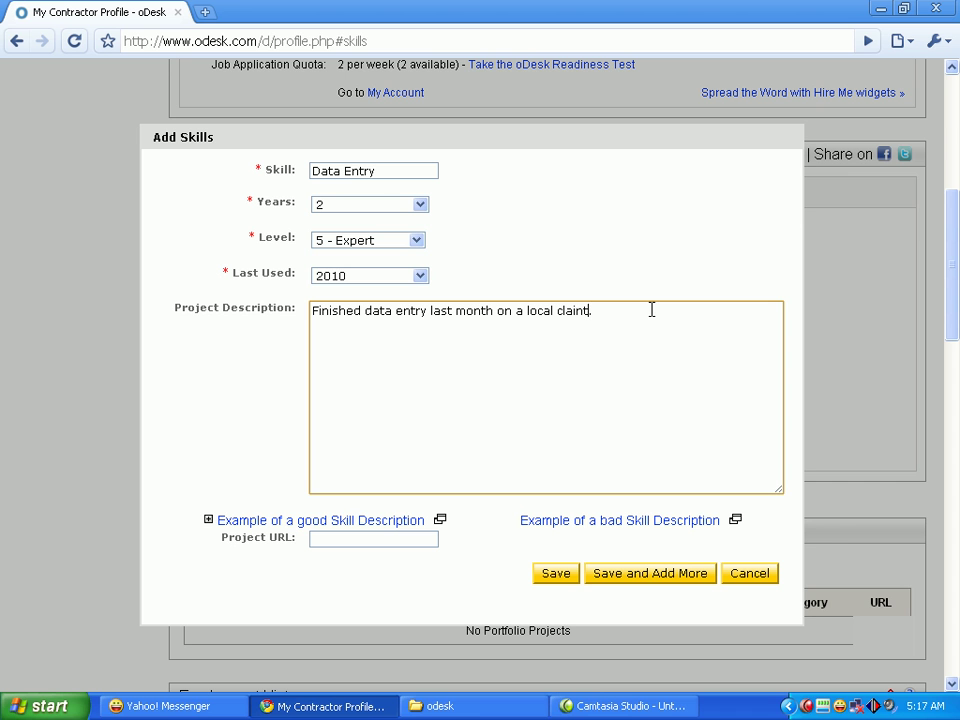
{"action": "key", "text": "Left"}
{"action": "key", "text": "Left"}
{"action": "key", "text": "Left"}
{"action": "key", "text": "Left"}
{"action": "key", "text": "BackSpace"}
{"action": "key", "text": "BackSpace"}
{"action": "key", "text": "BackSpace"}
{"action": "key", "text": "BackSpace"}
{"action": "key", "text": "BackSpace"}
{"action": "key", "text": "BackSpace"}
{"action": "type", "text": "friend"}
{"action": "key", "text": "BackSpace"}
{"action": "type", "text": "s"}
{"action": "key", "text": "Left"}
{"action": "type", "text": "d"}
{"action": "left_click_drag", "start_coordinate": [234, 538], "coordinate": [295, 538]}
{"action": "left_click", "coordinate": [378, 565]}
{"action": "left_click", "coordinate": [278, 563]}
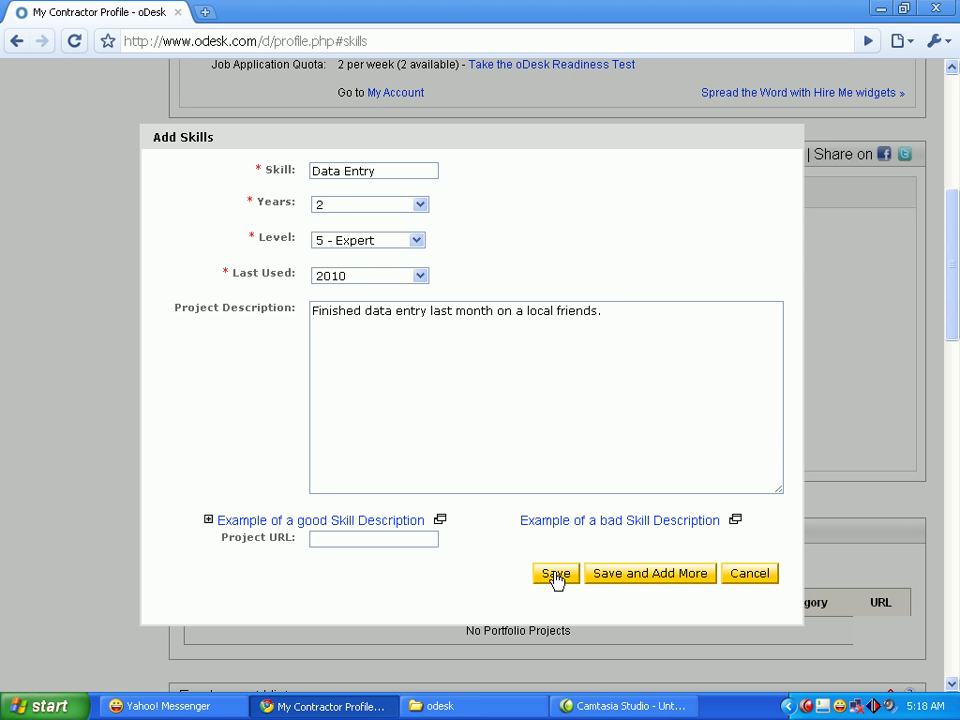
- Save the Data Entry skill and review the profile's completeness and Skills section
{"action": "left_click", "coordinate": [556, 578]}
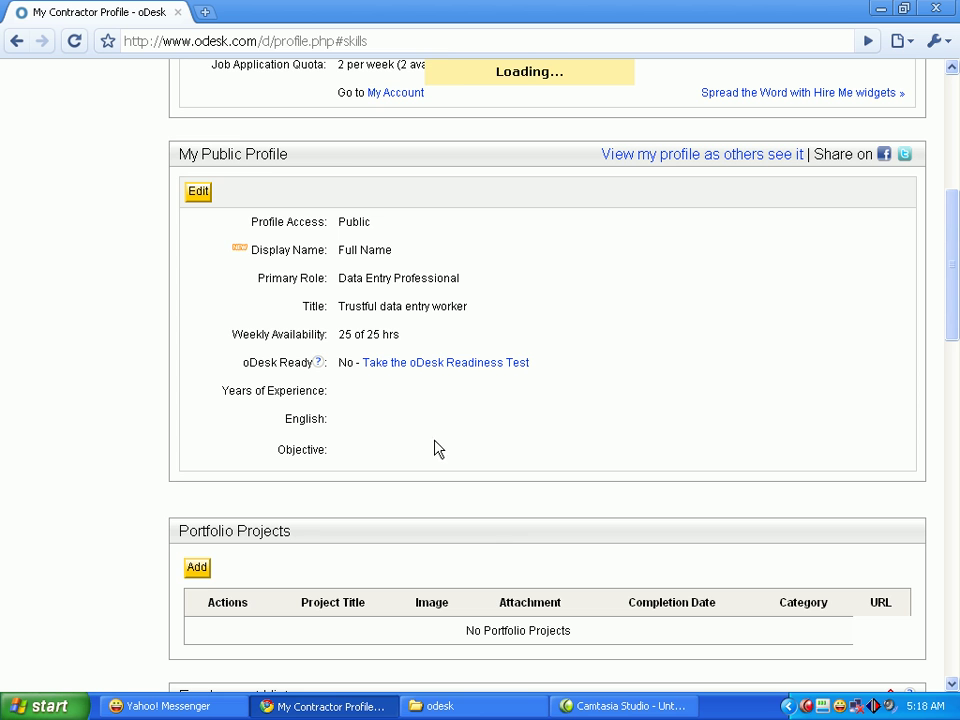
{"action": "scroll", "coordinate": [401, 332], "scroll_direction": "up", "scroll_amount": 2}
{"action": "scroll", "coordinate": [401, 332], "scroll_direction": "up", "scroll_amount": 1}
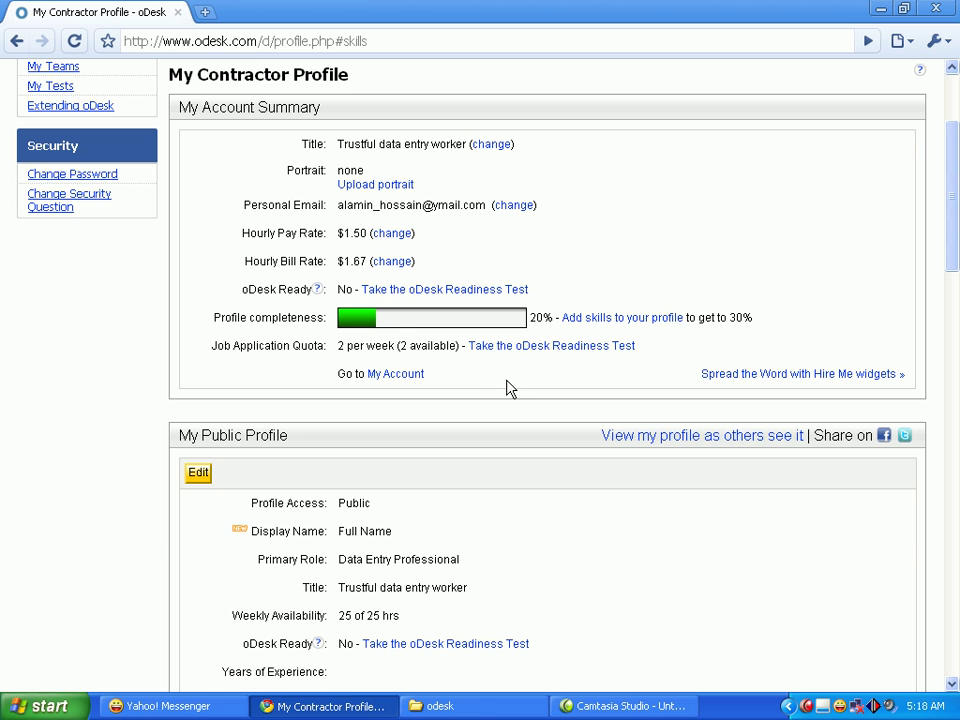
{"action": "scroll", "coordinate": [507, 389], "scroll_direction": "down", "scroll_amount": 3}
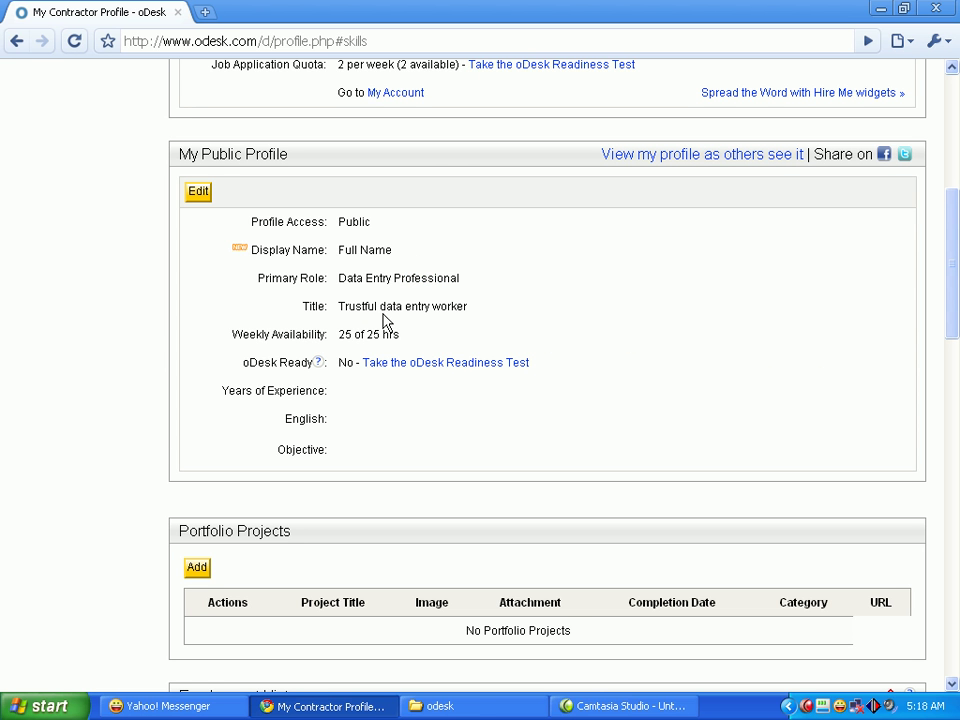
{"action": "scroll", "coordinate": [364, 286], "scroll_direction": "down", "scroll_amount": 6}
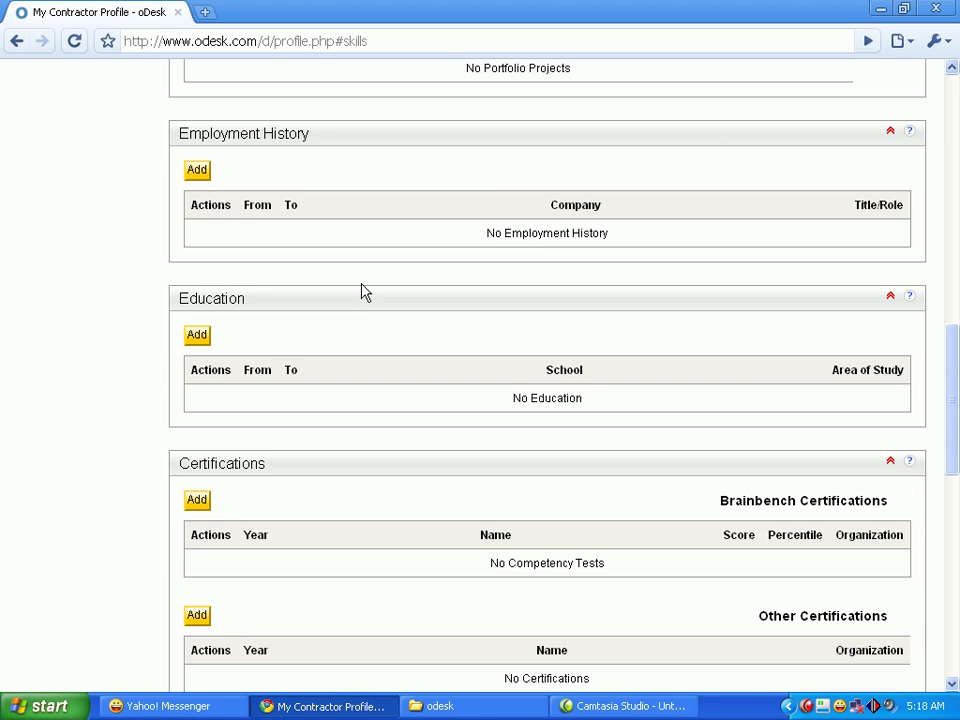
{"action": "scroll", "coordinate": [362, 294], "scroll_direction": "down", "scroll_amount": 7}
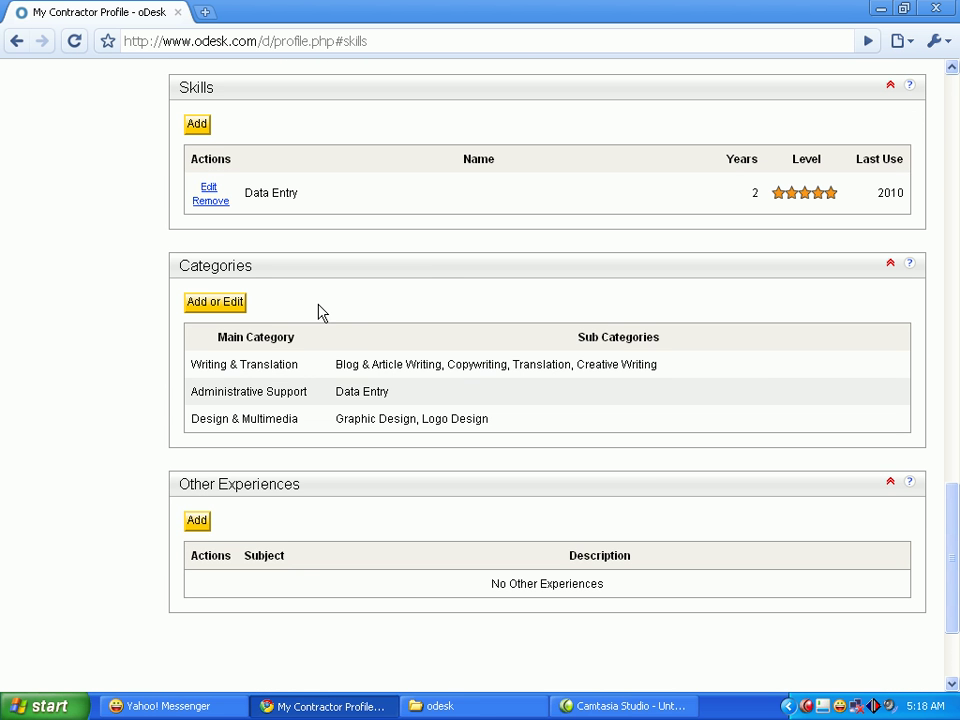
{"action": "scroll", "coordinate": [424, 267], "scroll_direction": "up", "scroll_amount": 12}
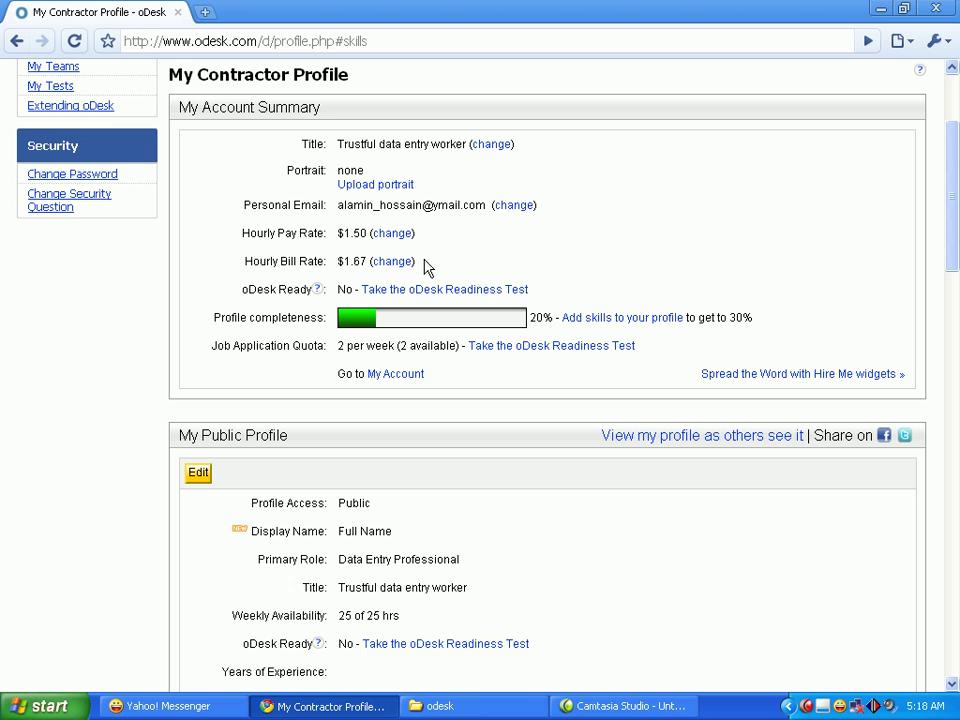
- Reload the contractor profile to refresh its completeness and dismiss the blank skill form
{"action": "left_click", "coordinate": [75, 43]}
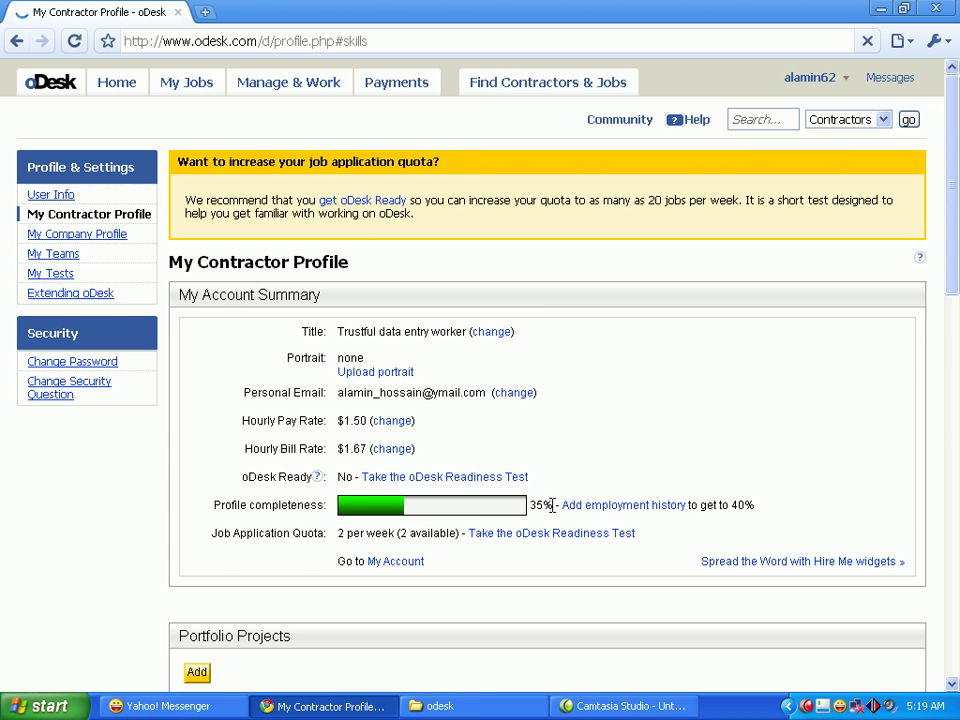
{"action": "scroll", "coordinate": [325, 539], "scroll_direction": "down", "scroll_amount": 5}
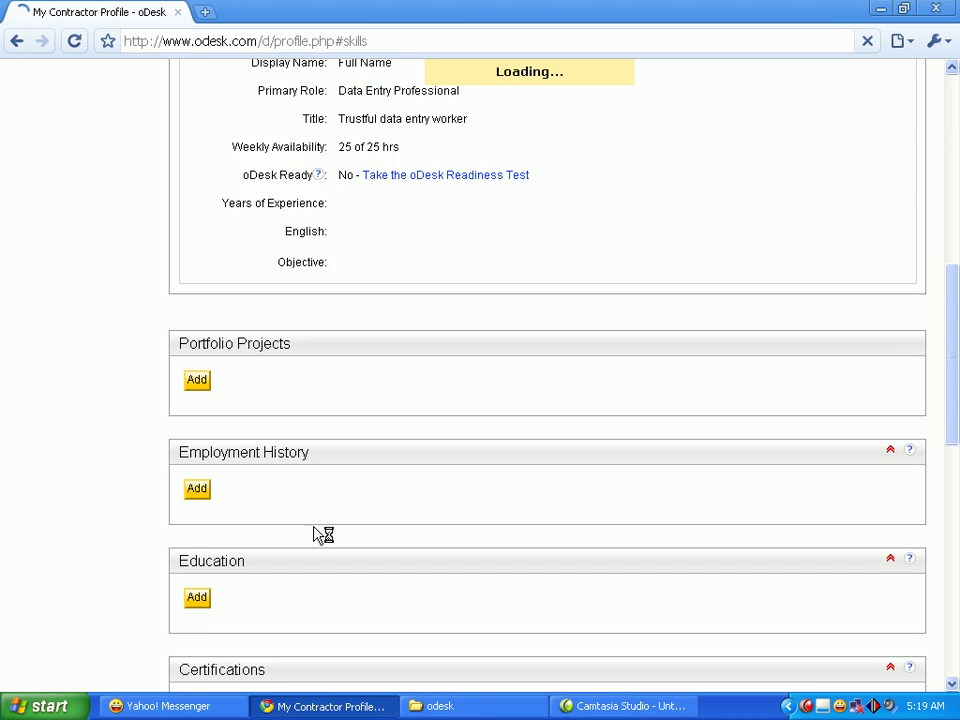
{"action": "scroll", "coordinate": [322, 535], "scroll_direction": "down", "scroll_amount": 1}
{"action": "scroll", "coordinate": [322, 534], "scroll_direction": "up", "scroll_amount": 4}
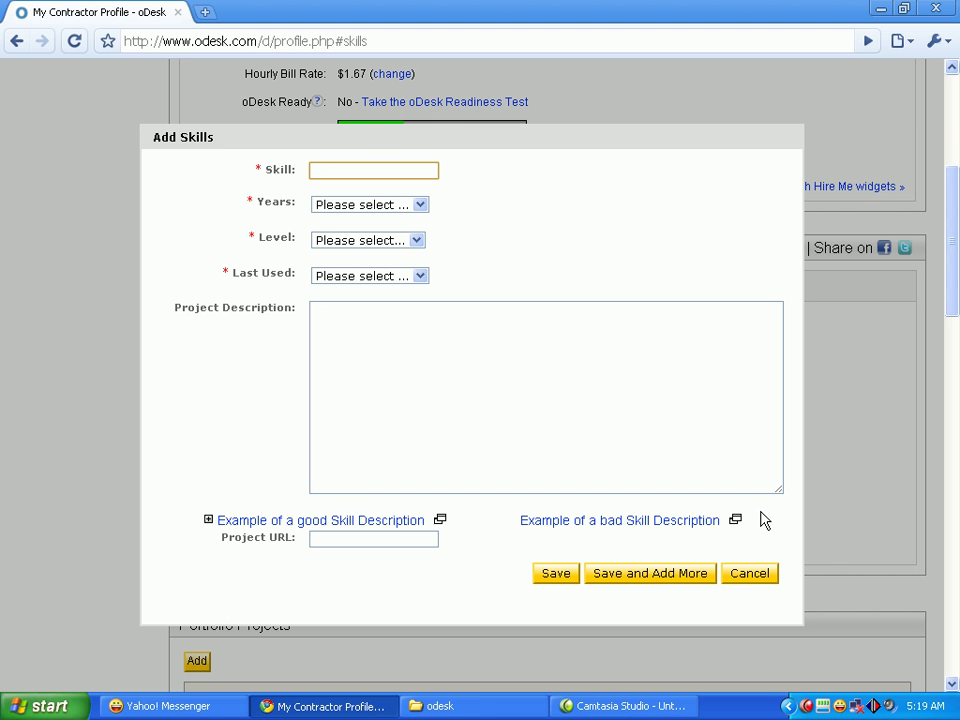
{"action": "left_click", "coordinate": [750, 578]}
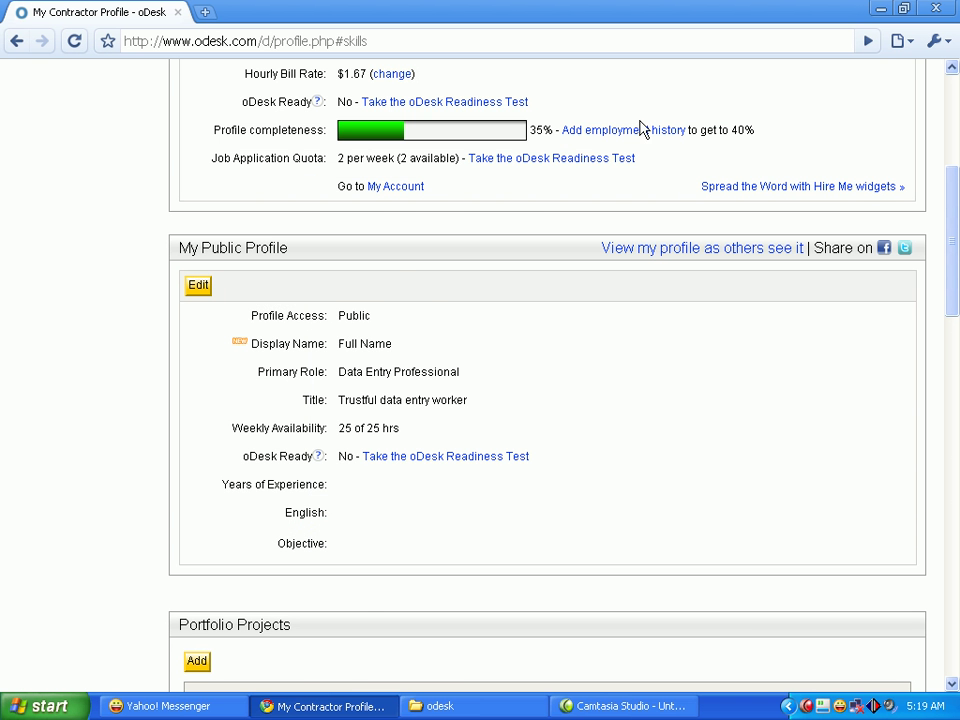
- Open a new employment history entry from the profile completeness suggestion
{"action": "scroll", "coordinate": [641, 129], "scroll_direction": "up", "scroll_amount": 3}
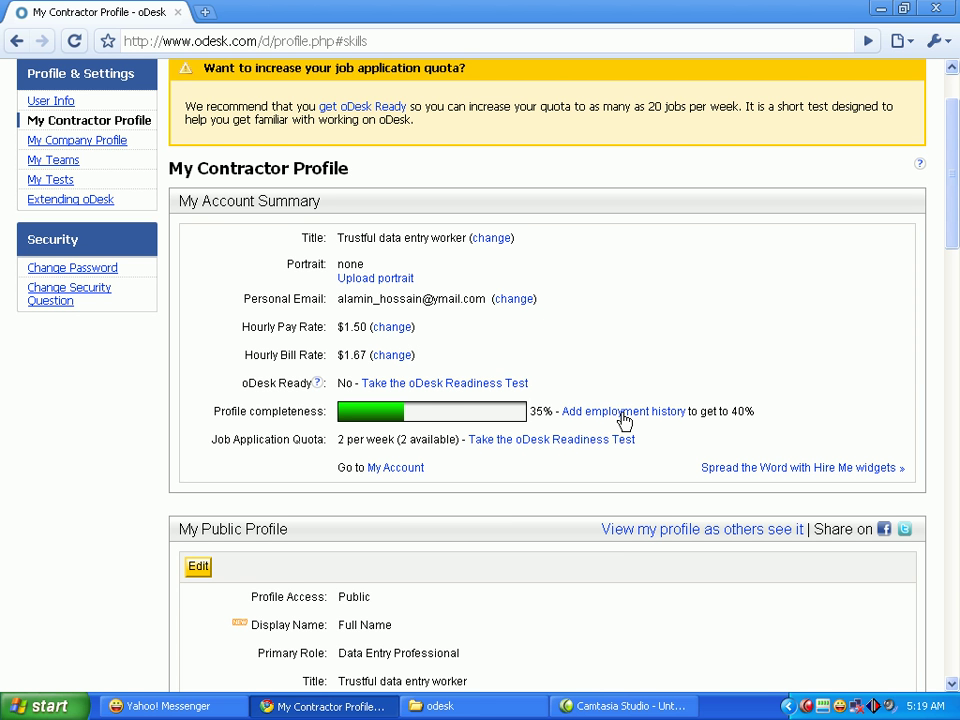
{"action": "left_click_drag", "start_coordinate": [752, 413], "coordinate": [698, 412]}
{"action": "left_click", "coordinate": [622, 411]}
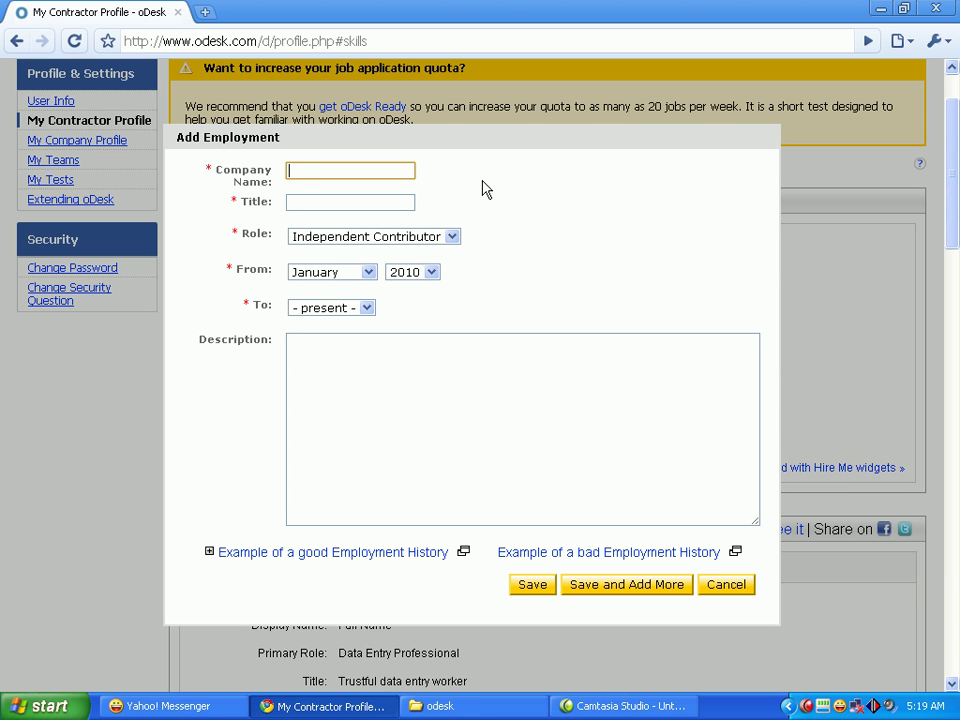
{"action": "type", "text": "al -hea"}
{"action": "key", "text": "BackSpace"}
{"action": "type", "text": "ra mult"}
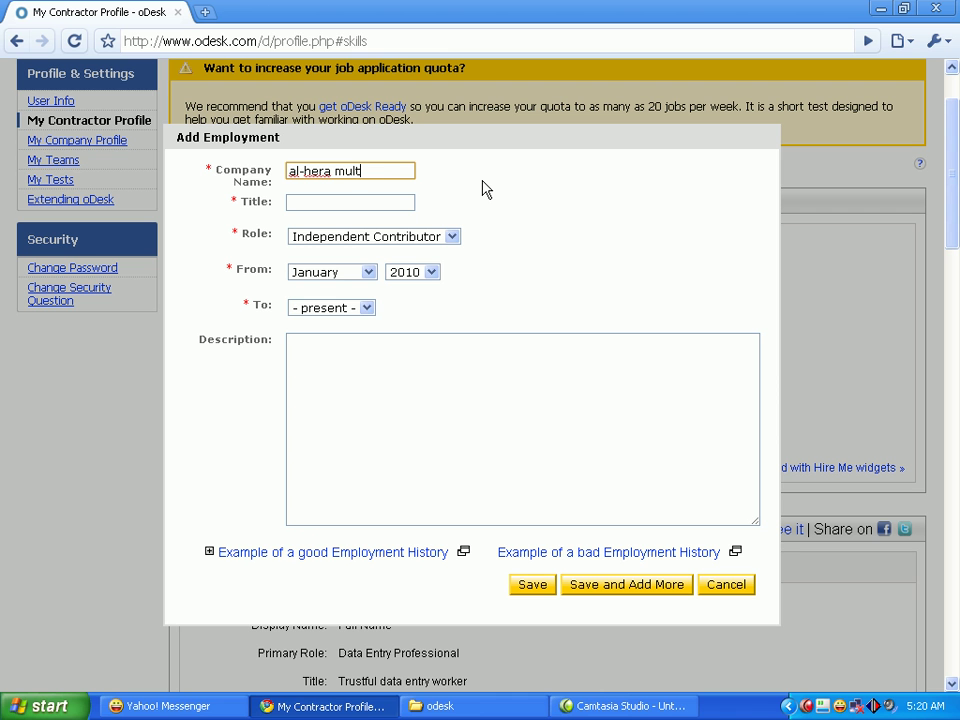
{"action": "type", "text": "imedia"}
{"action": "key", "text": "BackSpace"}
{"action": "key", "text": "BackSpace"}
{"action": "key", "text": "BackSpace"}
{"action": "key", "text": "BackSpace"}
{"action": "key", "text": "BackSpace"}
{"action": "key", "text": "BackSpace"}
{"action": "key", "text": "BackSpace"}
{"action": "key", "text": "BackSpace"}
{"action": "key", "text": "BackSpace"}
{"action": "key", "text": "BackSpace"}
{"action": "key", "text": "BackSpace"}
{"action": "key", "text": "BackSpace"}
{"action": "key", "text": "BackSpace"}
{"action": "key", "text": "BackSpace"}
{"action": "key", "text": "BackSpace"}
{"action": "key", "text": "BackSpace"}
{"action": "key", "text": "BackSpace"}
{"action": "key", "text": "BackSpace"}
{"action": "type", "text": "d"}
{"action": "key", "text": "BackSpace"}
- Enter "alhera multimedia" as the company name and "data entry operator" as the job title
{"action": "type", "text": "alhera multimedia"}
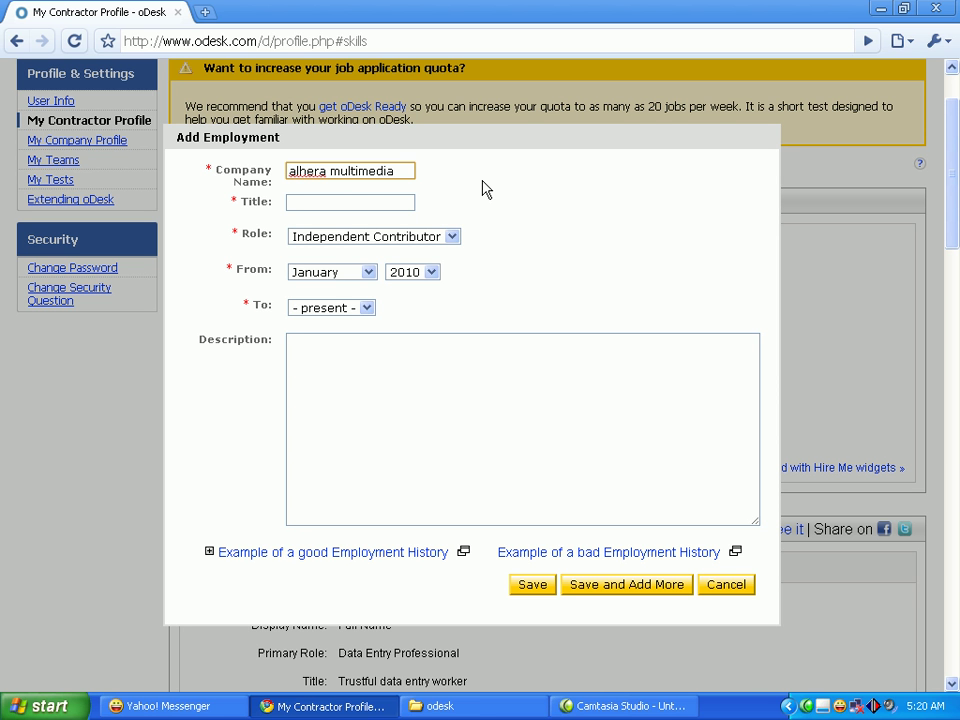
{"action": "left_click", "coordinate": [377, 201]}
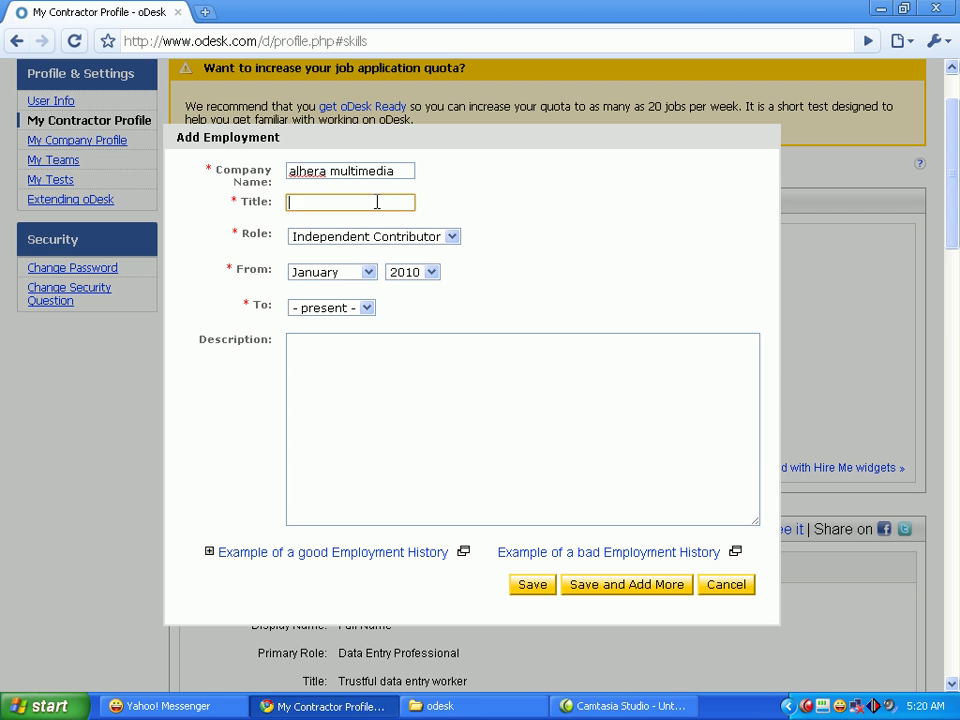
{"action": "left_click_drag", "start_coordinate": [216, 170], "coordinate": [268, 180]}
{"action": "left_click", "coordinate": [272, 188]}
{"action": "left_click", "coordinate": [320, 206]}
{"action": "type", "text": "data entry opera"}
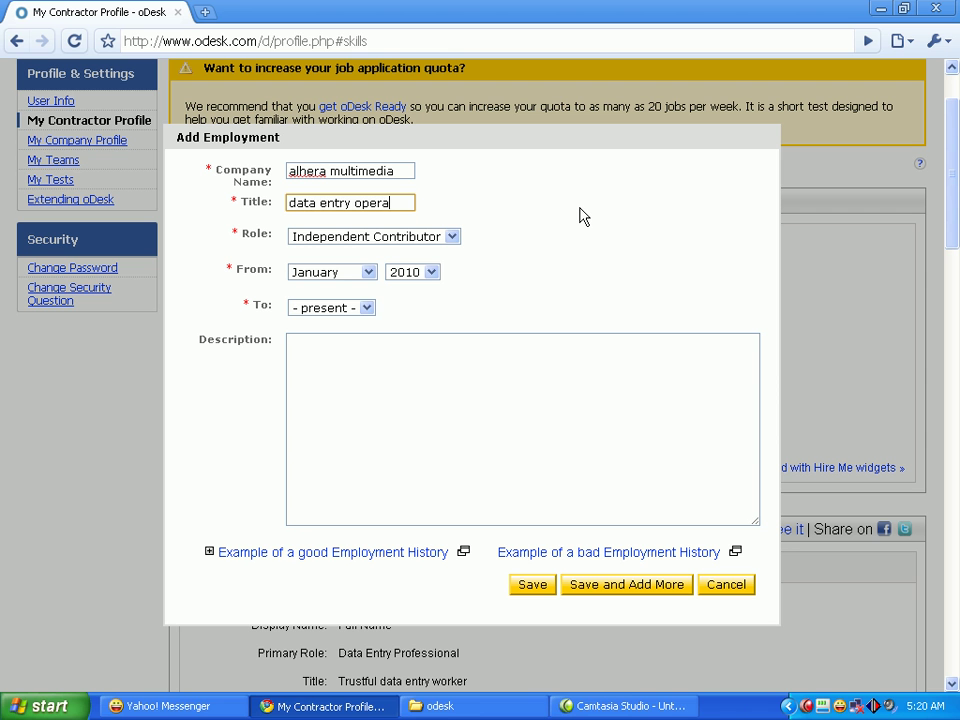
{"action": "type", "text": "tor"}
- Check the available roles and start months for the employment entry
{"action": "left_click", "coordinate": [452, 237]}
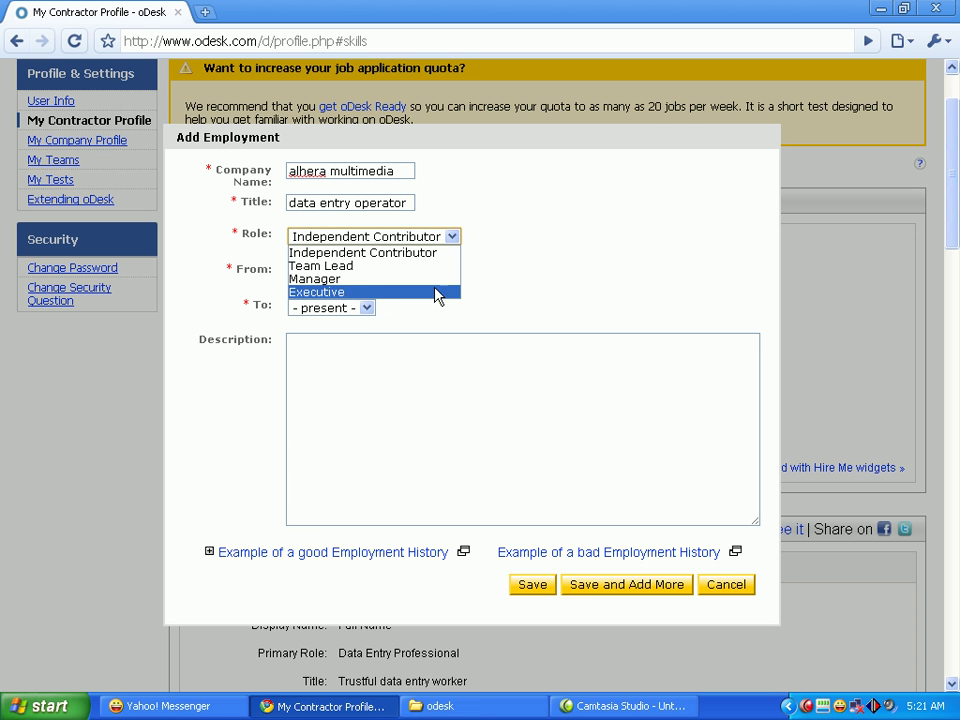
{"action": "left_click", "coordinate": [470, 252]}
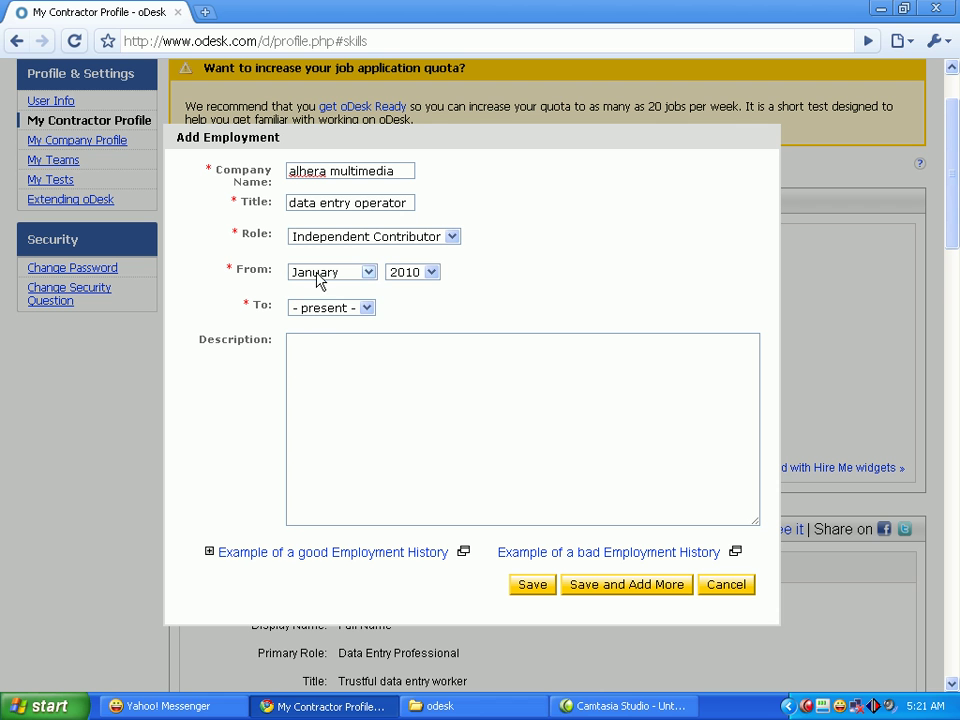
{"action": "left_click", "coordinate": [369, 273]}
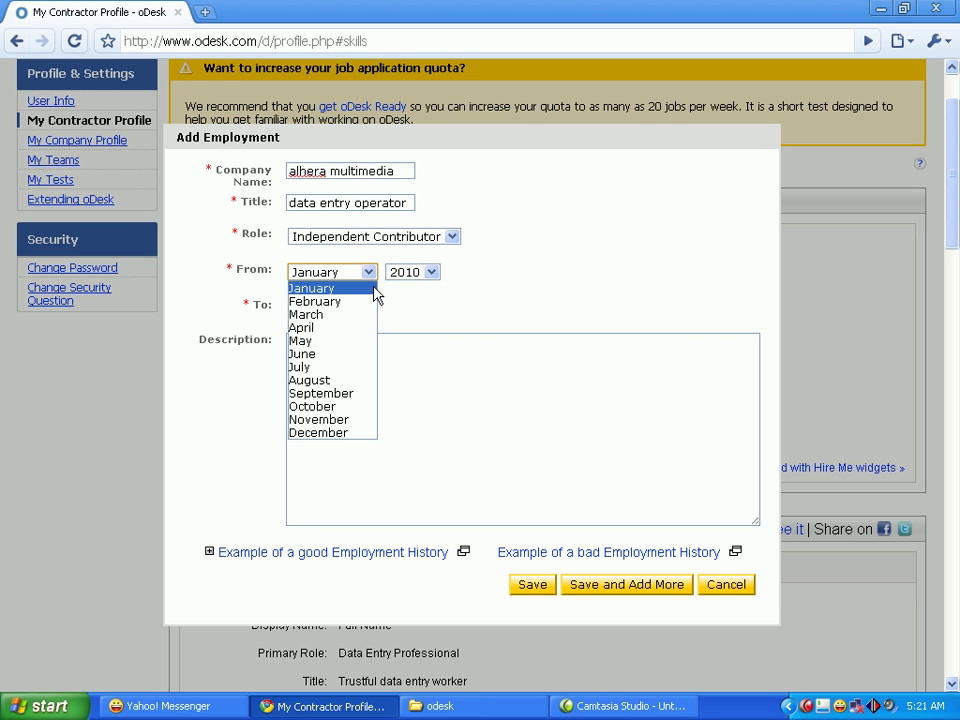
{"action": "left_click", "coordinate": [445, 290]}
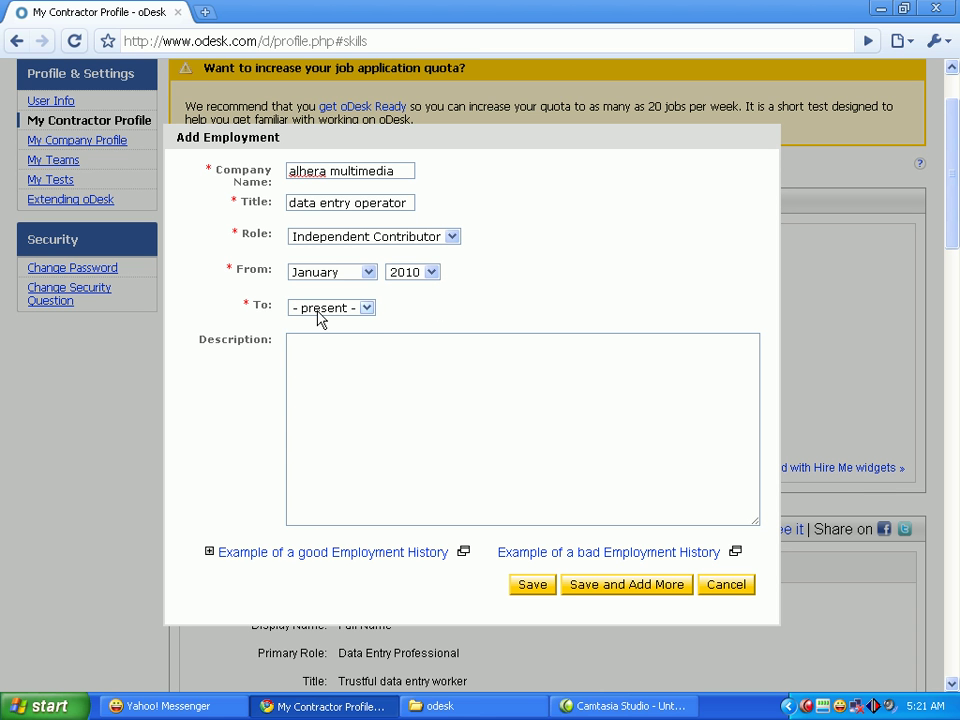
- Begin the employment description with "Now we are handleing" and check the spelling suggestions for its last word
{"action": "left_click", "coordinate": [441, 343]}
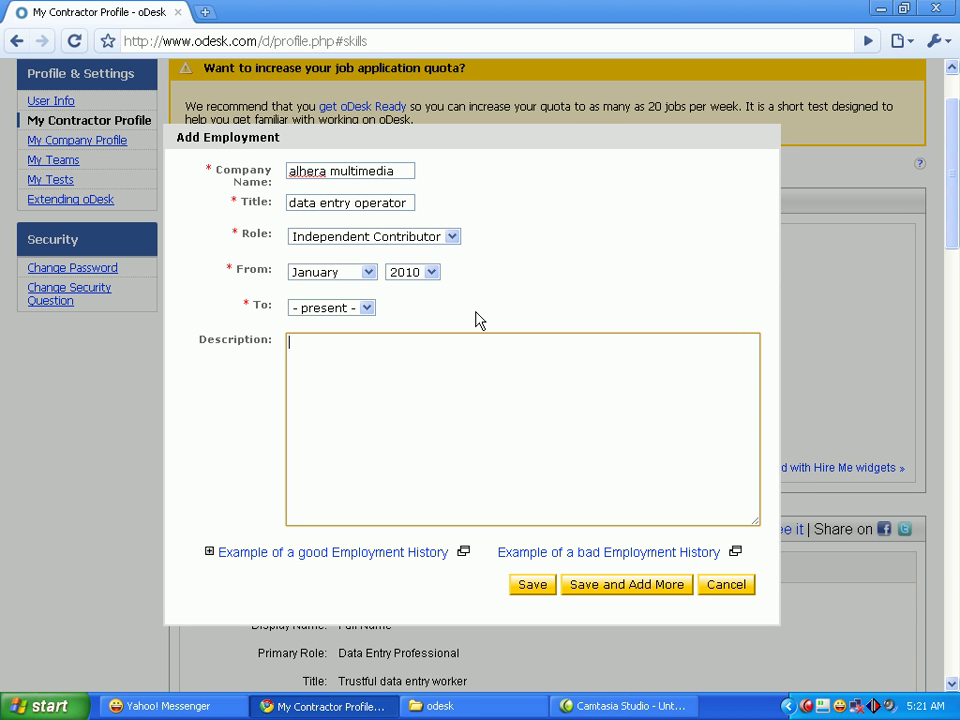
{"action": "type", "text": "Now we are handle"}
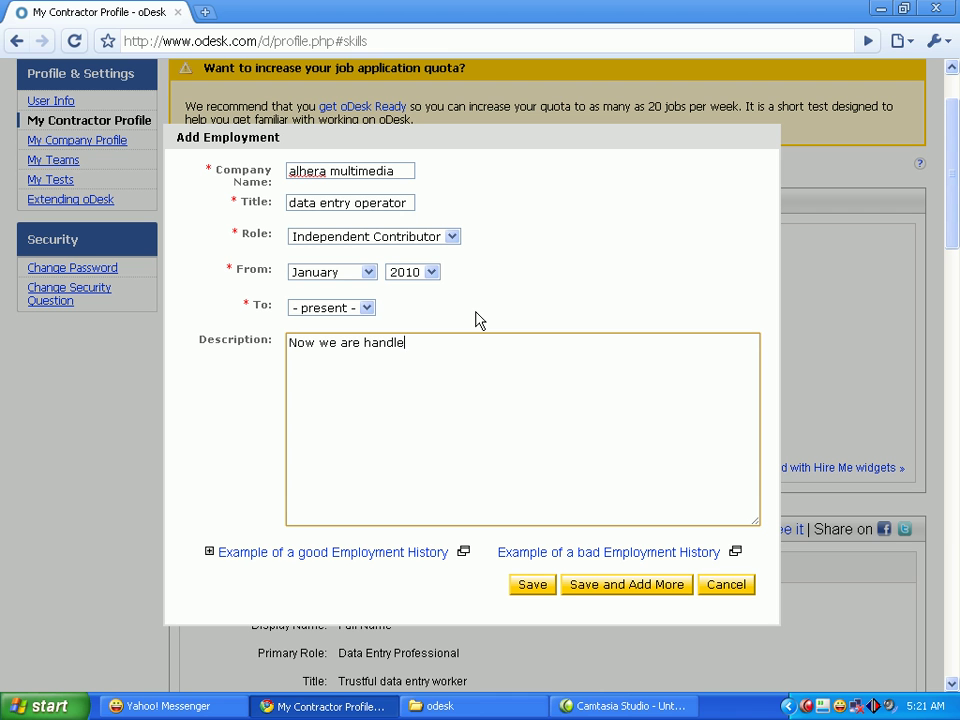
{"action": "type", "text": "ing"}
{"action": "right_click", "coordinate": [389, 349]}
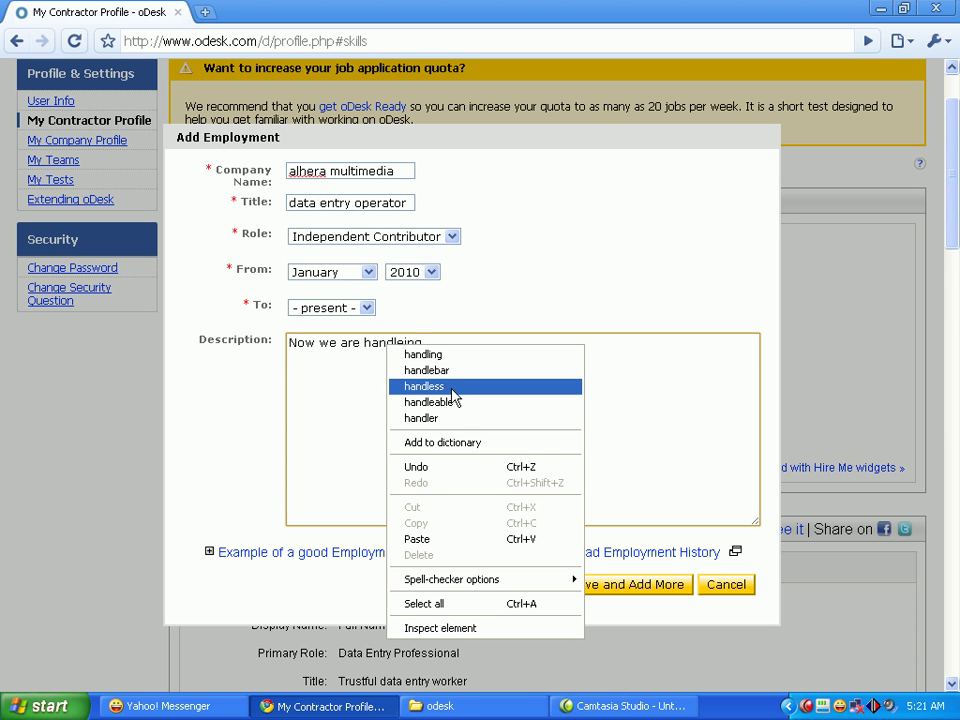
{"action": "left_click", "coordinate": [437, 342]}
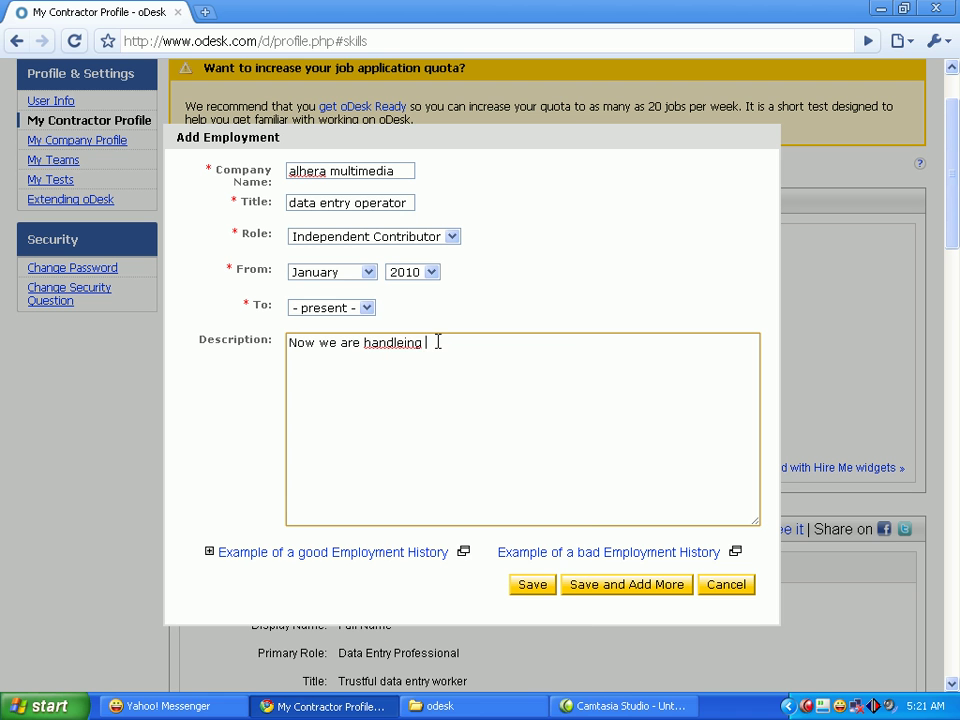
- Reword the description to "Now we are contributing on a us buyer project." and save the employment entry
{"action": "key", "text": "BackSpace"}
{"action": "key", "text": "BackSpace"}
{"action": "key", "text": "BackSpace"}
{"action": "key", "text": "BackSpace"}
{"action": "key", "text": "BackSpace"}
{"action": "key", "text": "BackSpace"}
{"action": "key", "text": "BackSpace"}
{"action": "key", "text": "BackSpace"}
{"action": "key", "text": "BackSpace"}
{"action": "key", "text": "BackSpace"}
{"action": "key", "text": "BackSpace"}
{"action": "type", "text": "contributing on "}
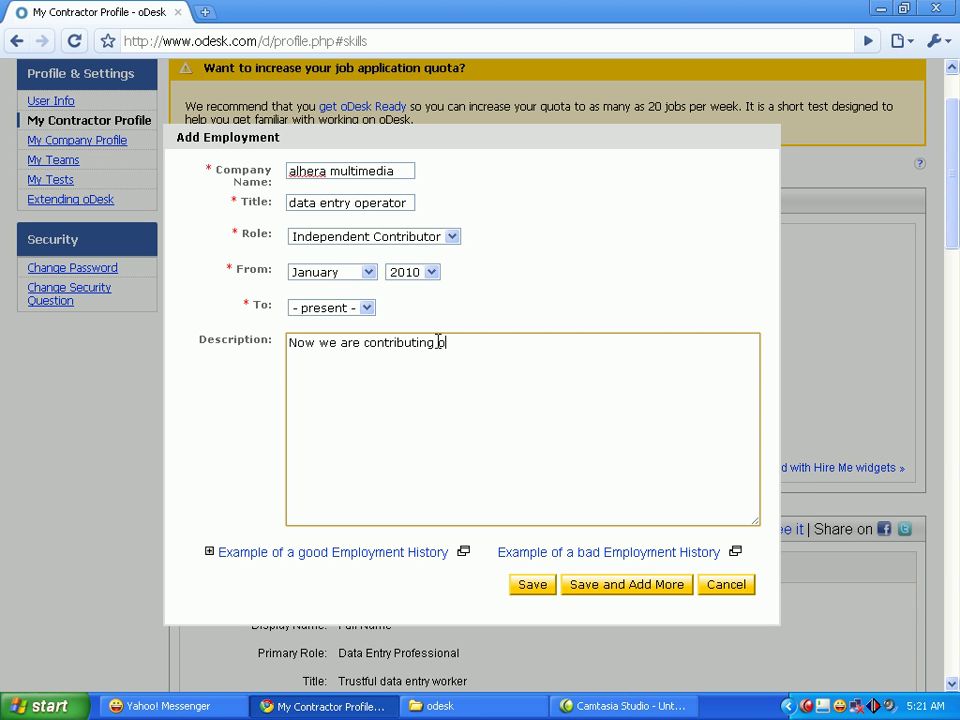
{"action": "type", "text": "a us buer"}
{"action": "right_click", "coordinate": [503, 344]}
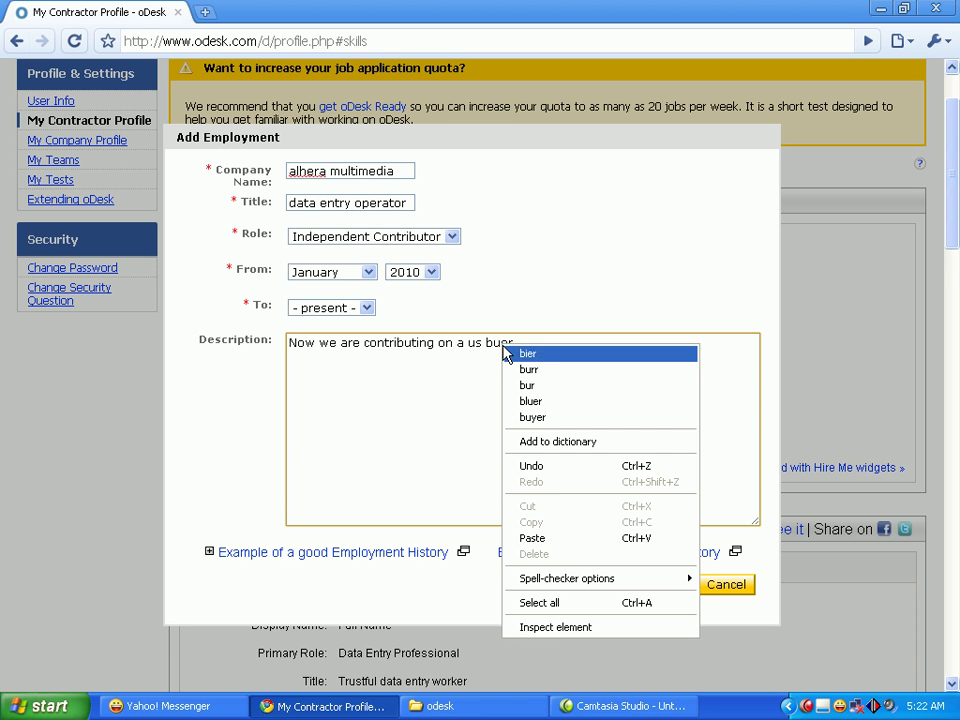
{"action": "left_click", "coordinate": [535, 418]}
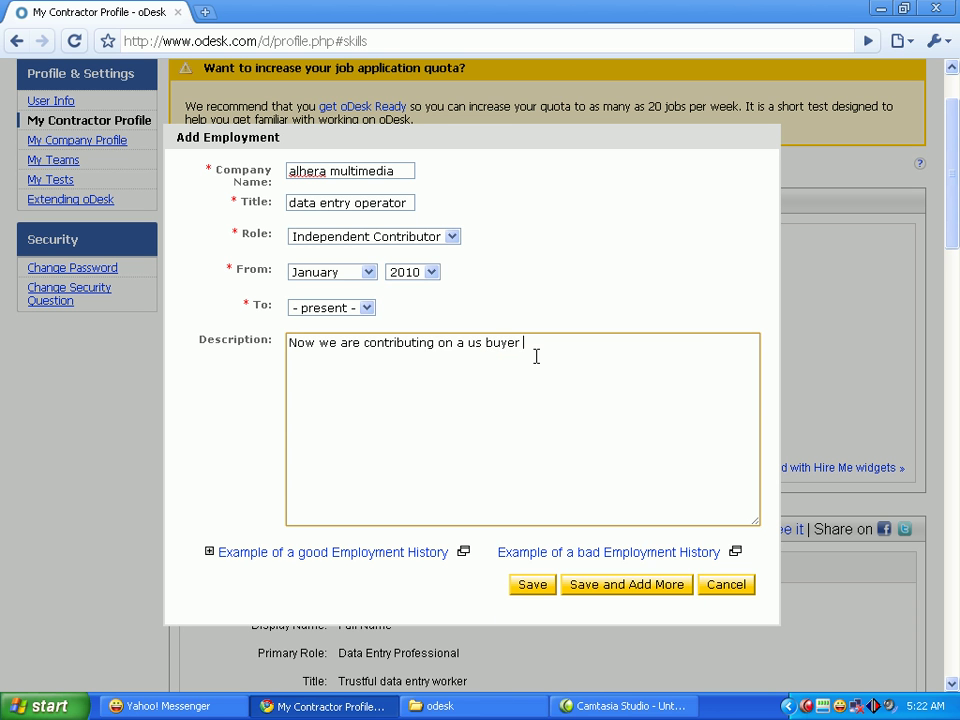
{"action": "type", "text": "project."}
{"action": "left_click", "coordinate": [526, 590]}
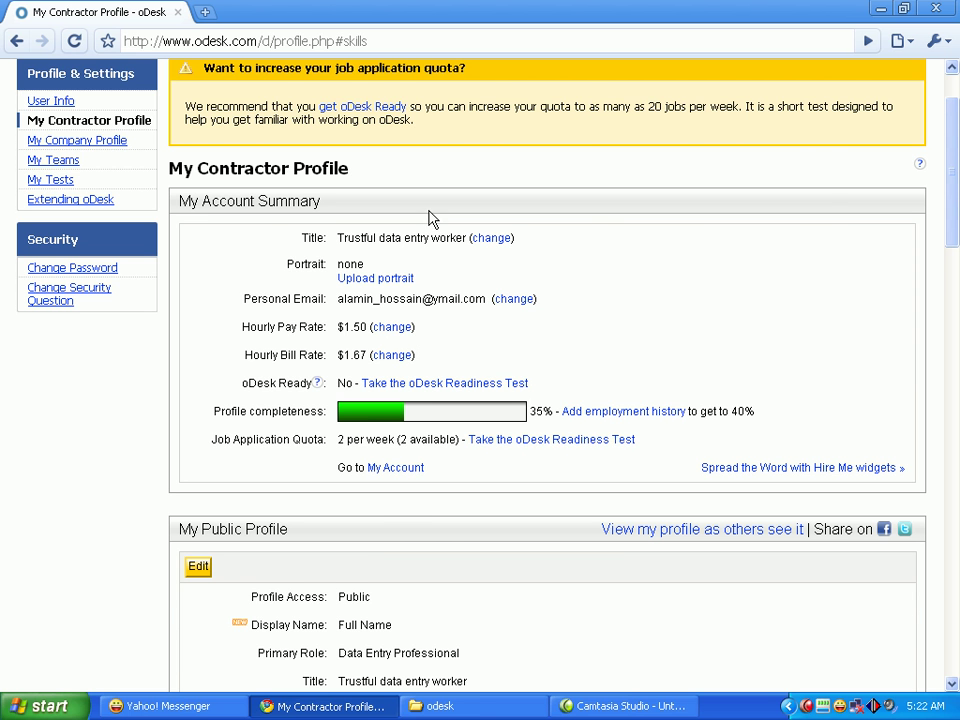
- Reload the contractor profile, dismiss the blank skill form and review the updated completeness and profile sections
{"action": "scroll", "coordinate": [617, 253], "scroll_direction": "up", "scroll_amount": 1}
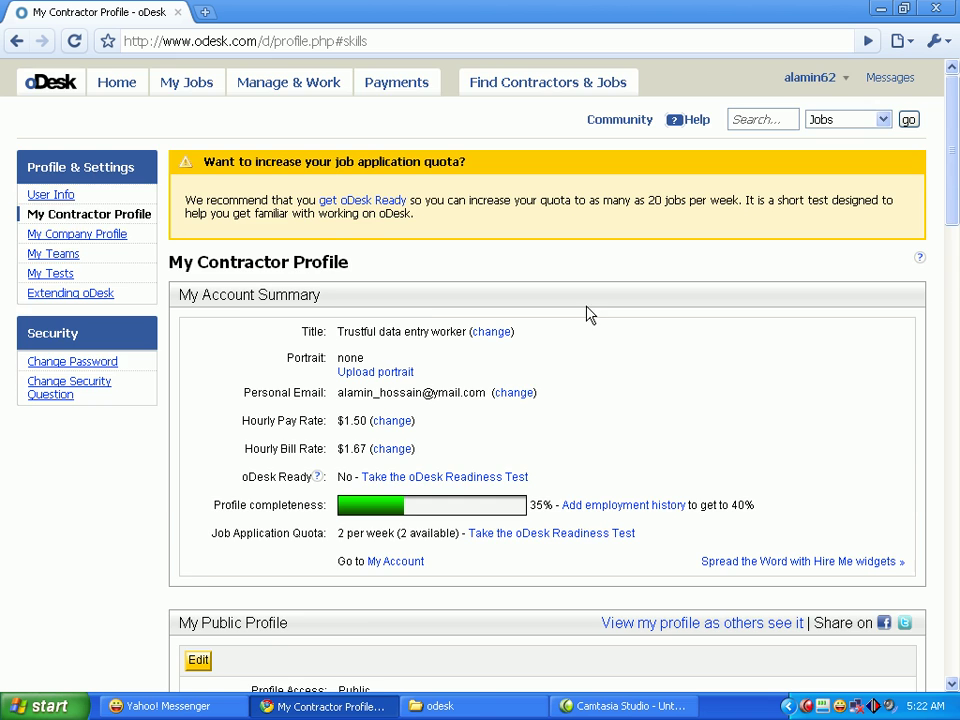
{"action": "scroll", "coordinate": [585, 316], "scroll_direction": "down", "scroll_amount": 3}
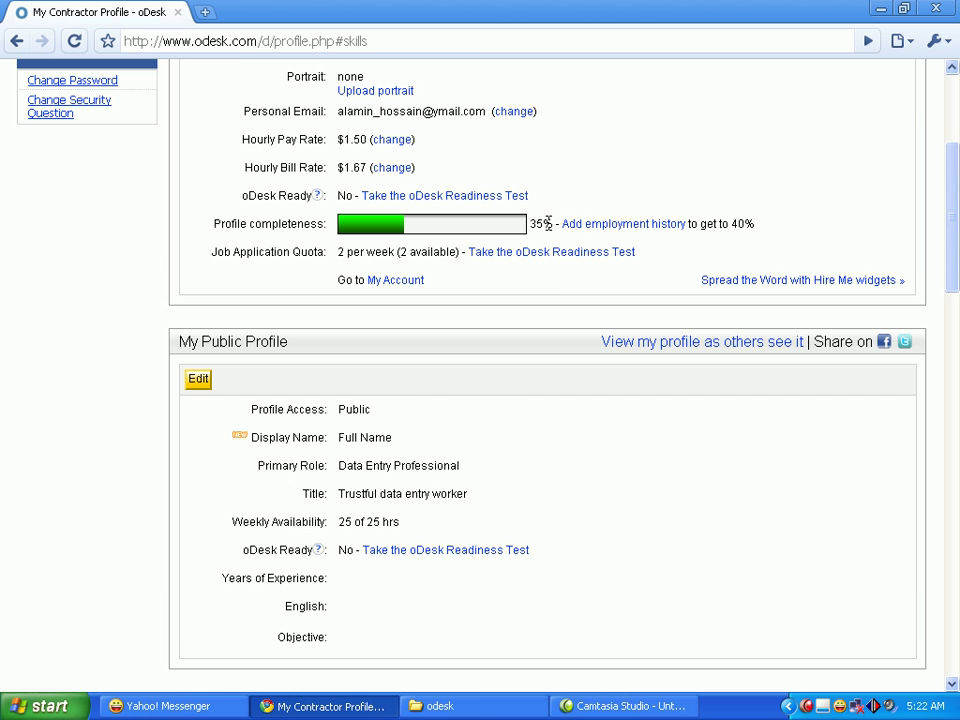
{"action": "scroll", "coordinate": [561, 218], "scroll_direction": "up", "scroll_amount": 3}
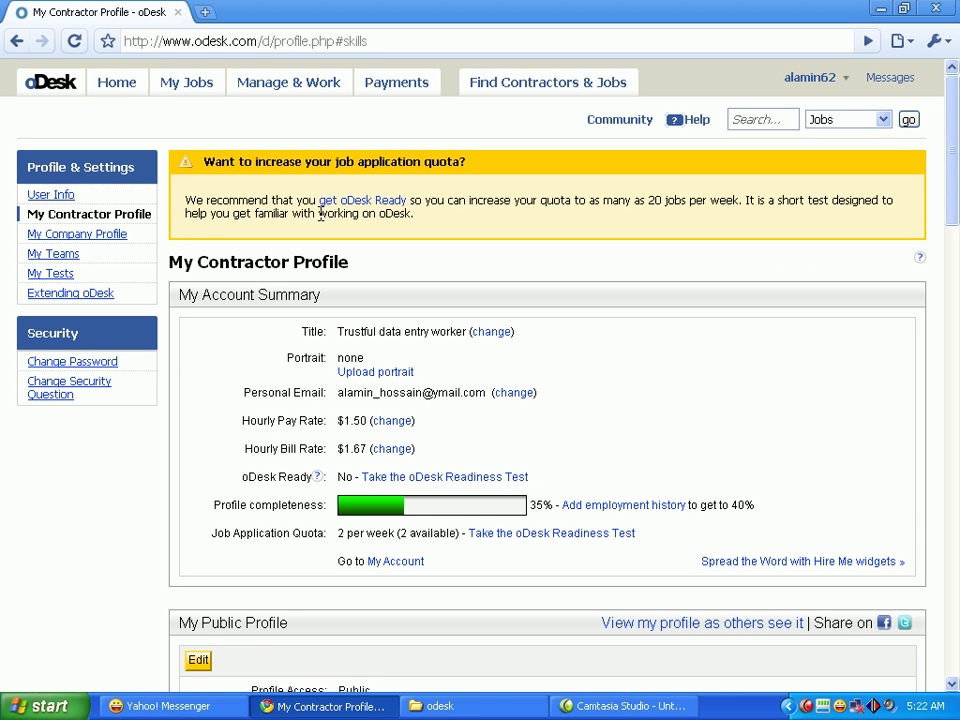
{"action": "left_click", "coordinate": [73, 42]}
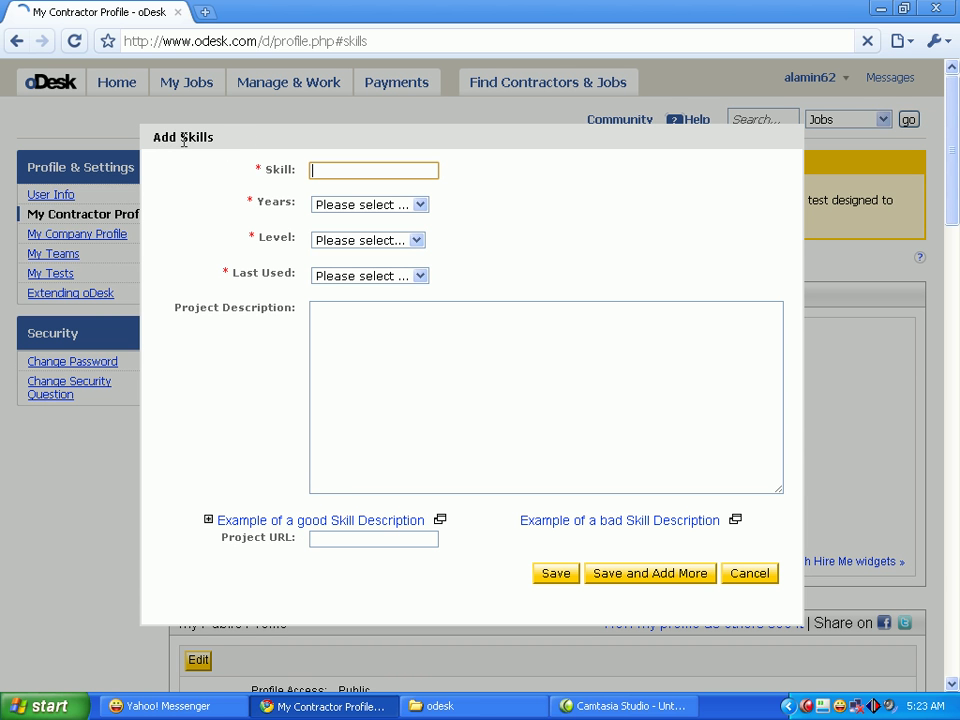
{"action": "left_click", "coordinate": [748, 578]}
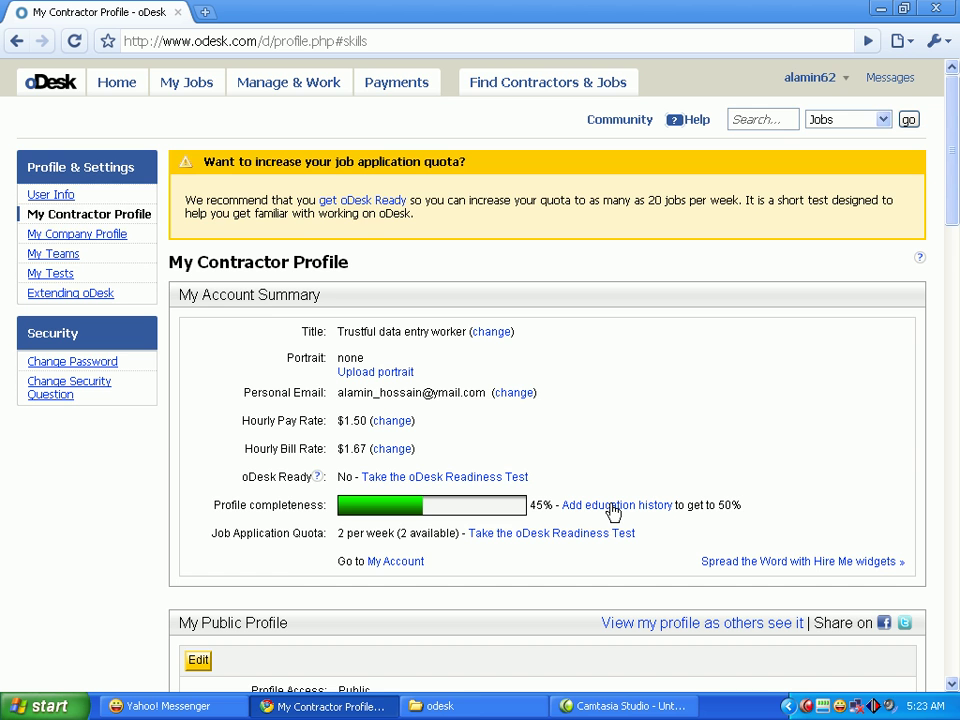
{"action": "scroll", "coordinate": [613, 510], "scroll_direction": "down", "scroll_amount": 10}
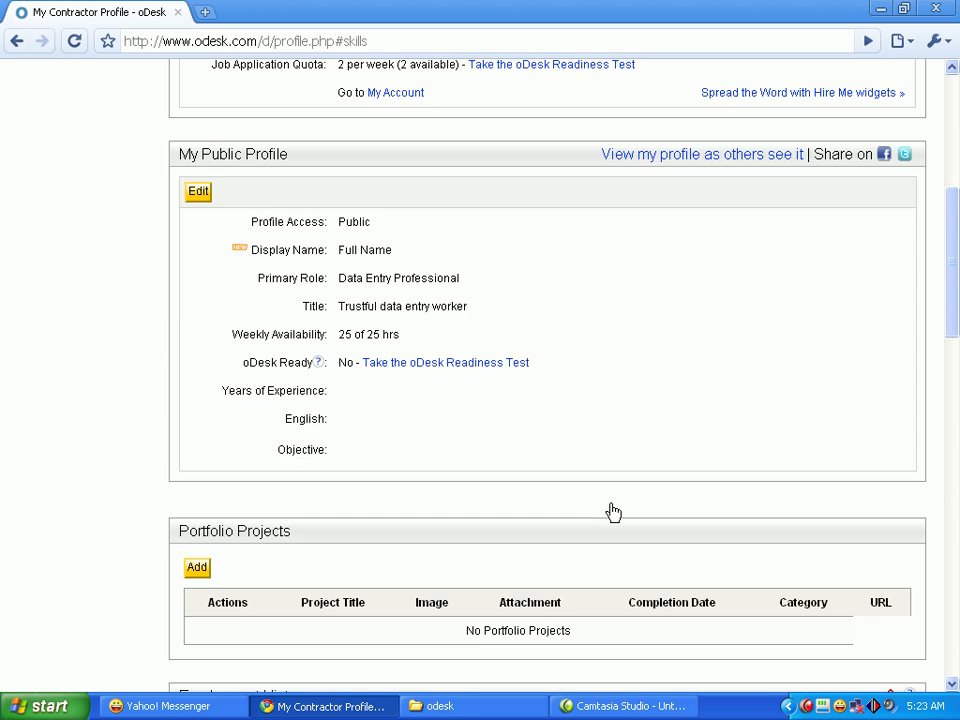
{"action": "scroll", "coordinate": [613, 510], "scroll_direction": "down", "scroll_amount": 4}
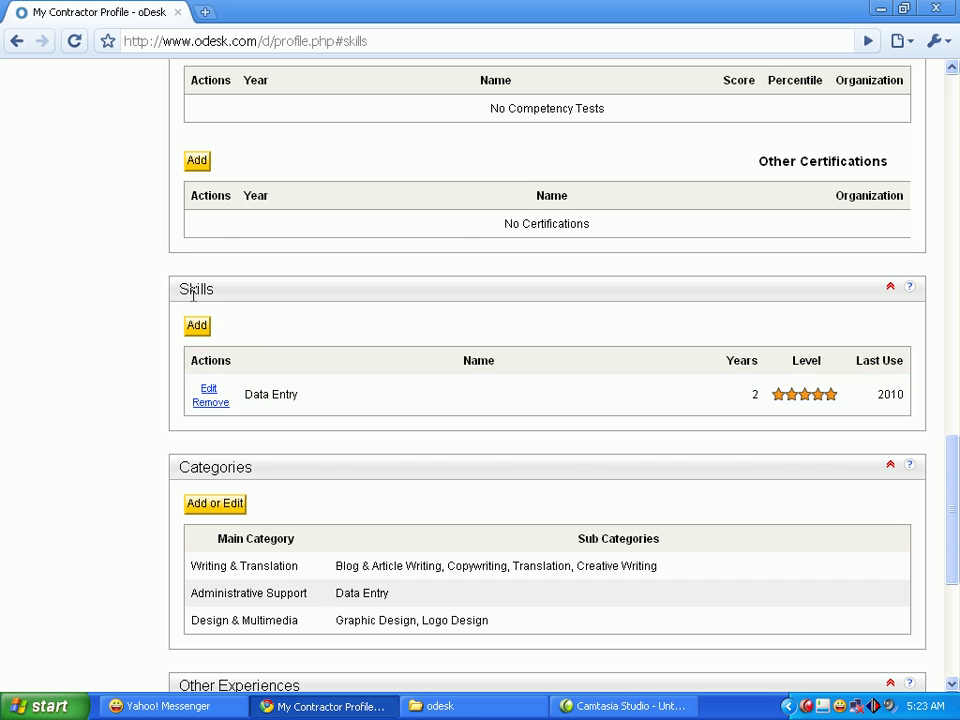
- Examine the profile's skills, categories, other experiences, employment history and education sections, and the completeness suggestion in the account summary
{"action": "left_click_drag", "start_coordinate": [190, 289], "coordinate": [246, 300]}
{"action": "left_click_drag", "start_coordinate": [200, 466], "coordinate": [340, 470]}
{"action": "left_click", "coordinate": [340, 470]}
{"action": "scroll", "coordinate": [343, 480], "scroll_direction": "down", "scroll_amount": 3}
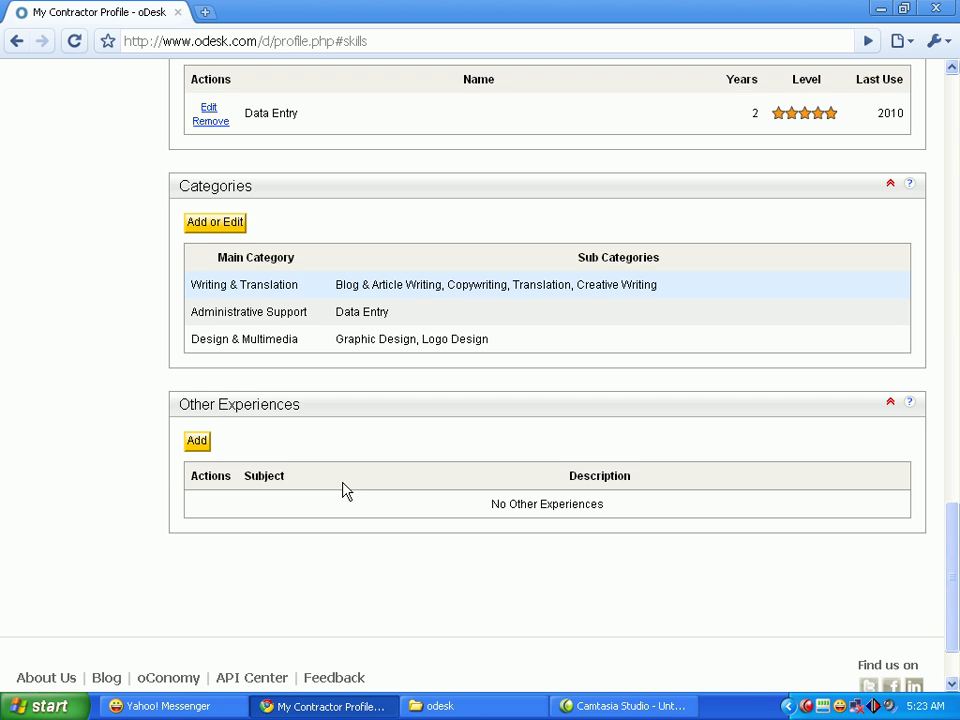
{"action": "scroll", "coordinate": [343, 435], "scroll_direction": "up", "scroll_amount": 8}
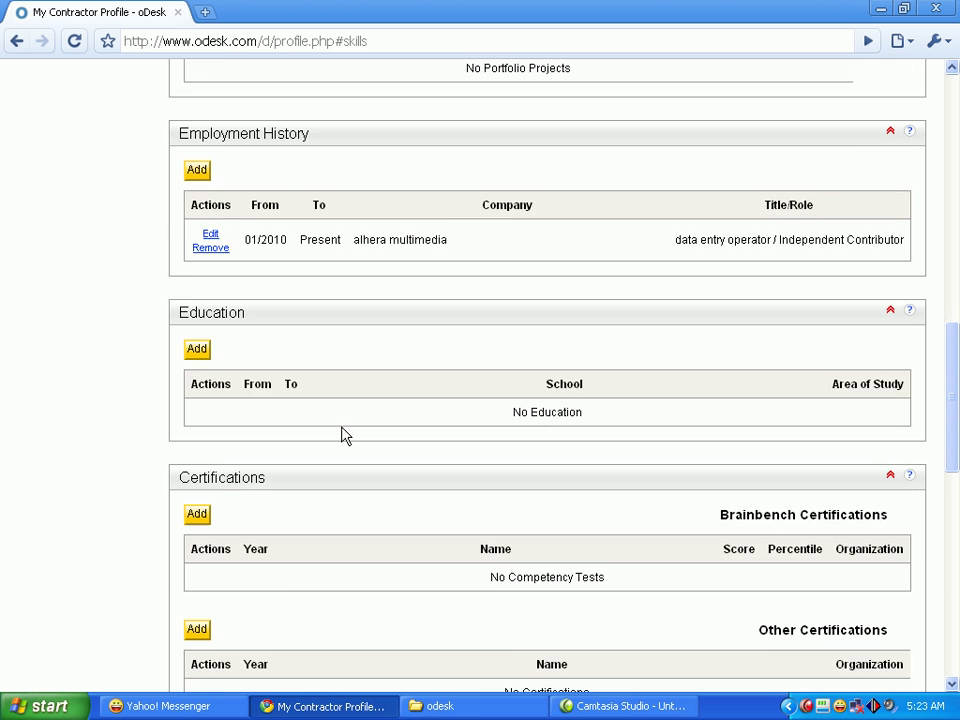
{"action": "scroll", "coordinate": [257, 332], "scroll_direction": "up", "scroll_amount": 1}
{"action": "scroll", "coordinate": [245, 295], "scroll_direction": "up", "scroll_amount": 2}
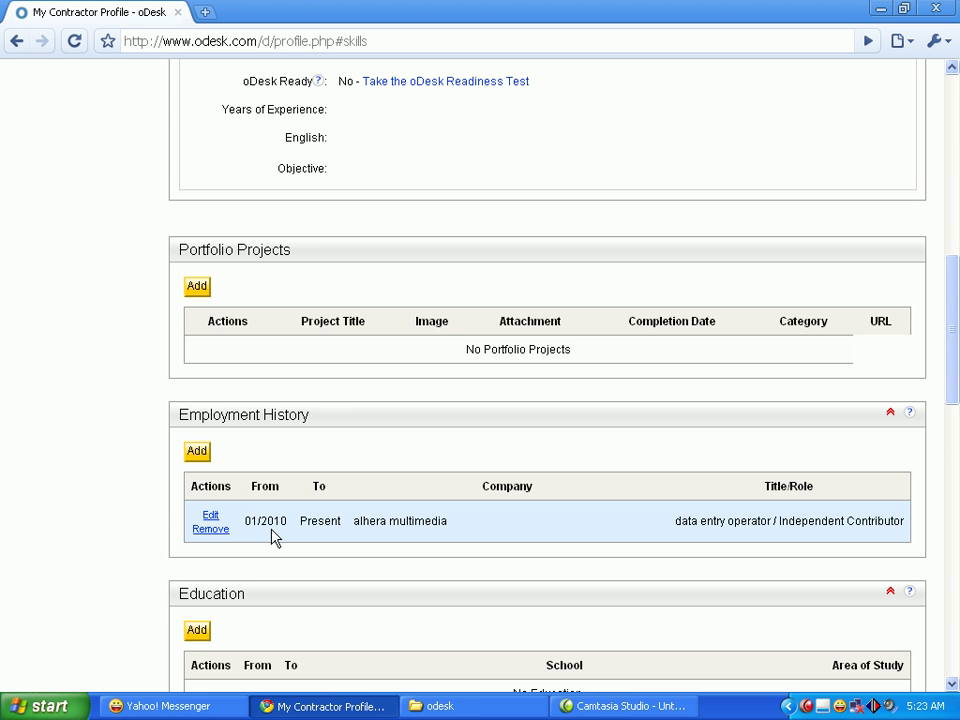
{"action": "scroll", "coordinate": [429, 532], "scroll_direction": "down", "scroll_amount": 2}
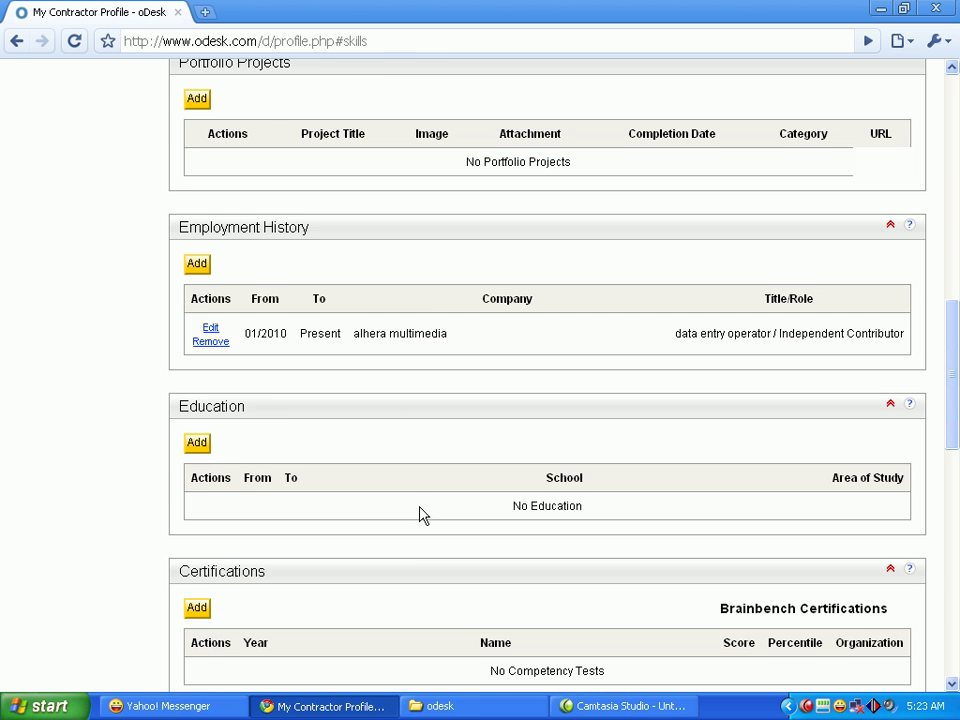
{"action": "scroll", "coordinate": [392, 411], "scroll_direction": "up", "scroll_amount": 10}
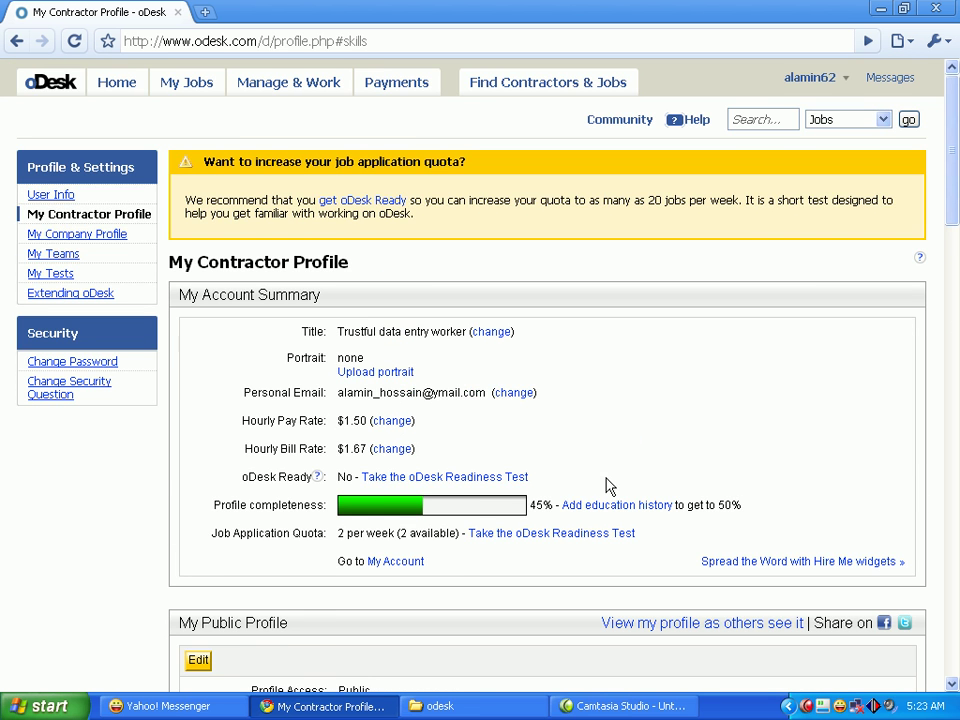
{"action": "scroll", "coordinate": [606, 484], "scroll_direction": "down", "scroll_amount": 3}
{"action": "scroll", "coordinate": [593, 332], "scroll_direction": "up", "scroll_amount": 3}
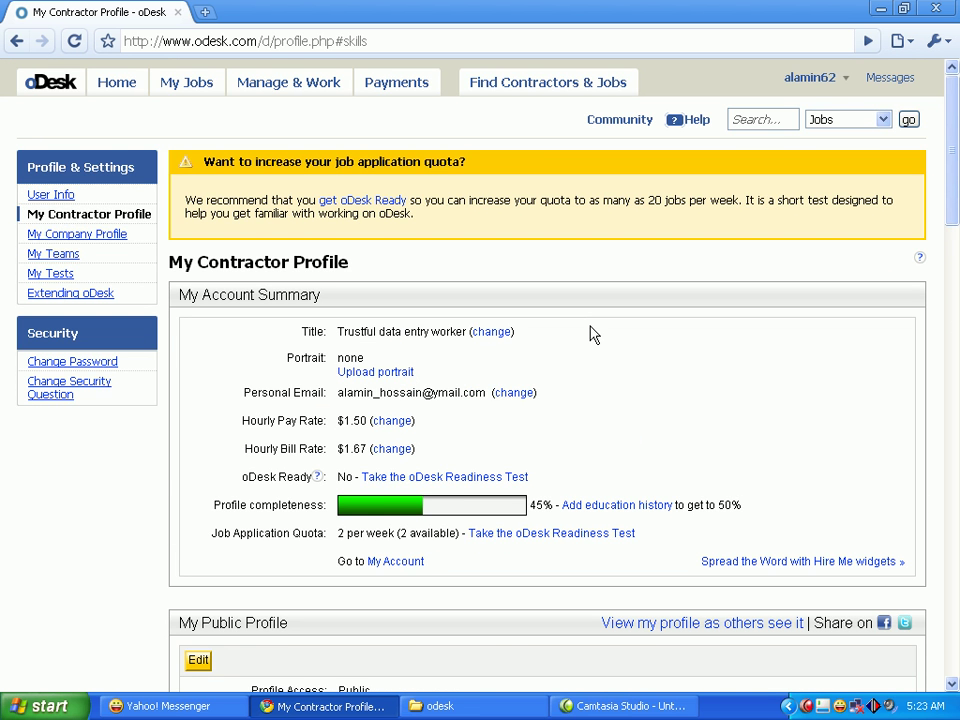